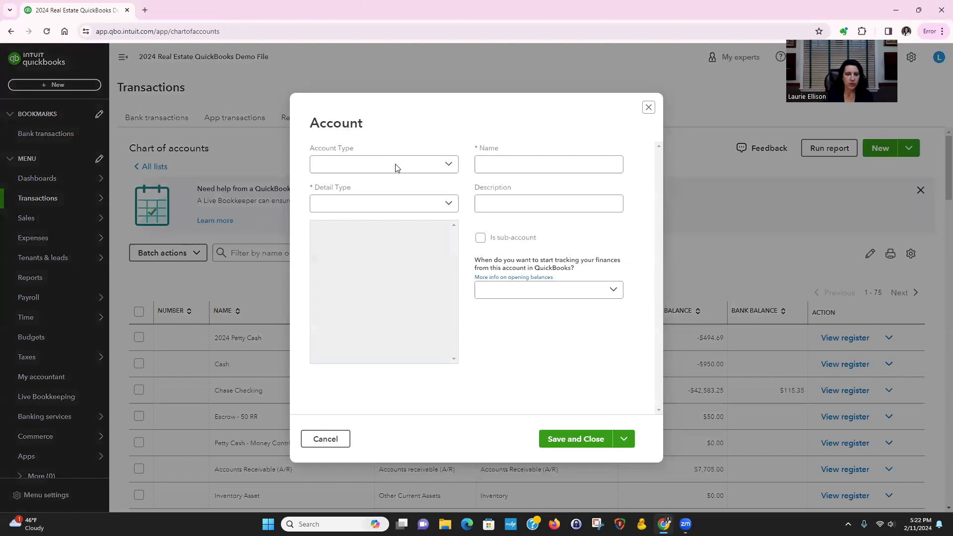
Set the new account's type to Other Current Liabilities and its detail type to Rents in trust - Liability
left_click(392, 167)
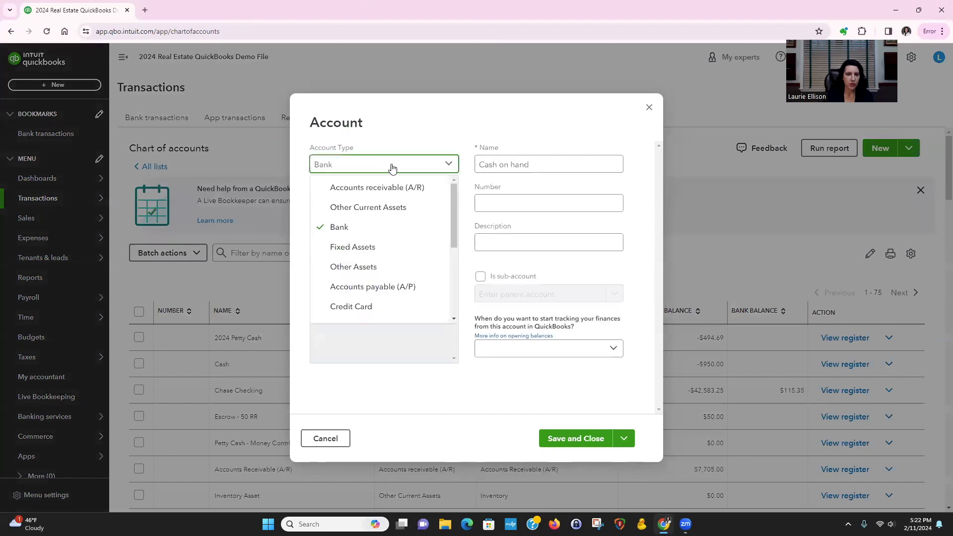
scroll(397, 238, "down", 3)
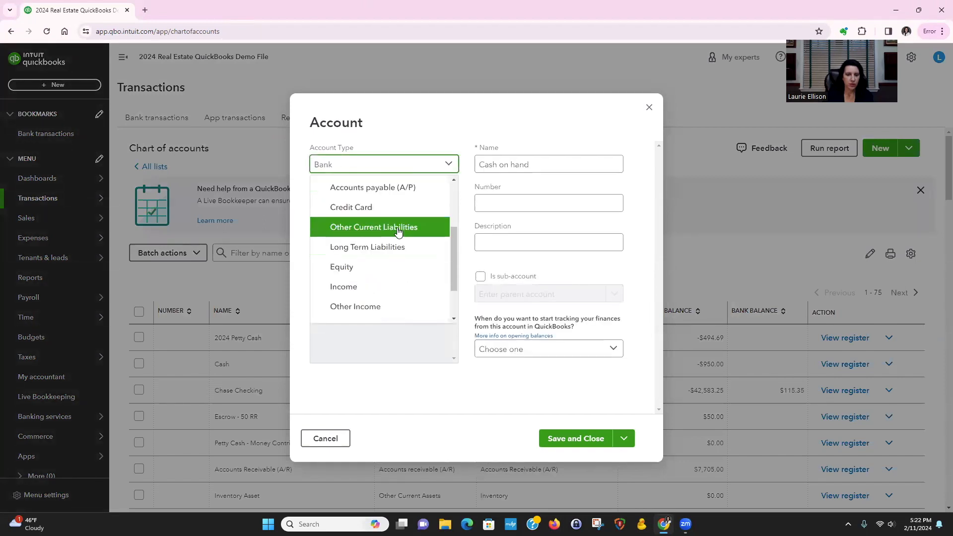
left_click(397, 227)
left_click(392, 204)
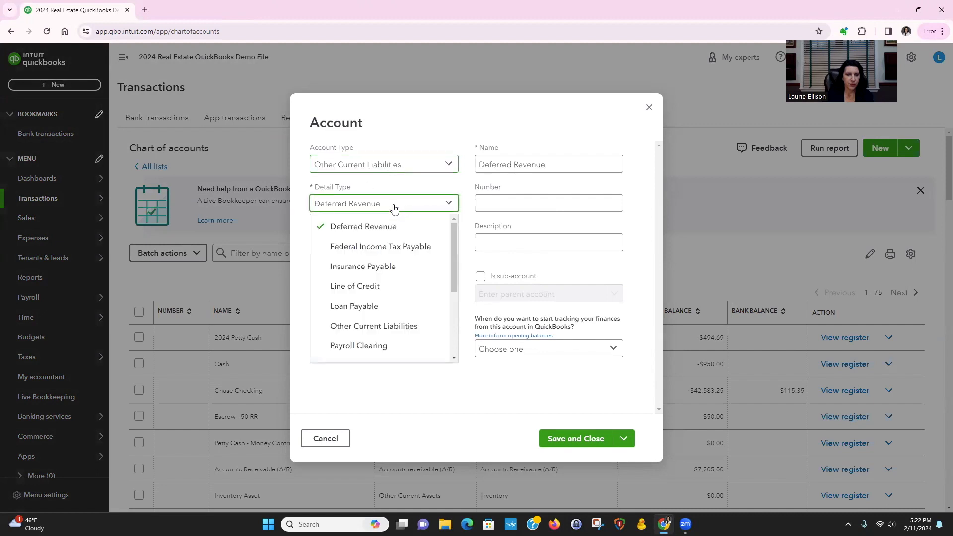
scroll(418, 279, "down", 2)
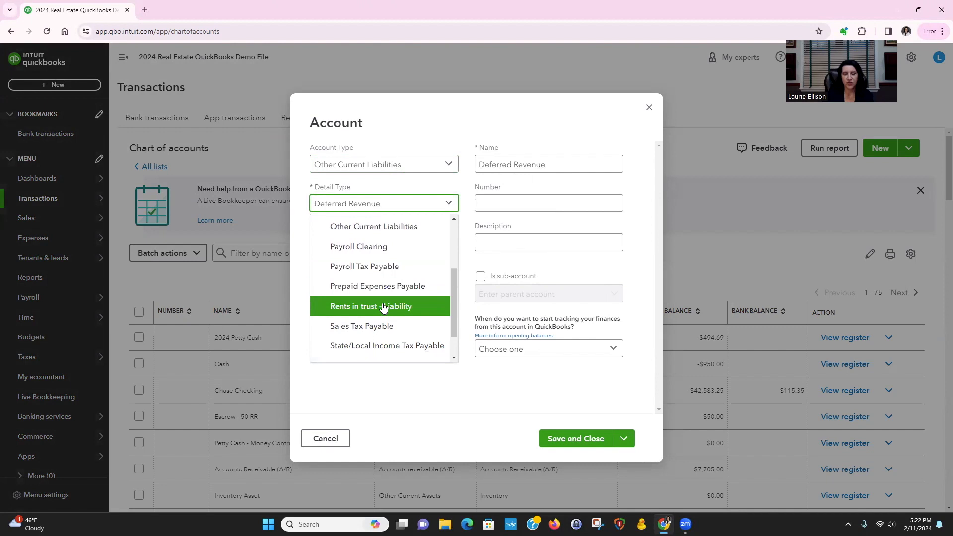
left_click(387, 306)
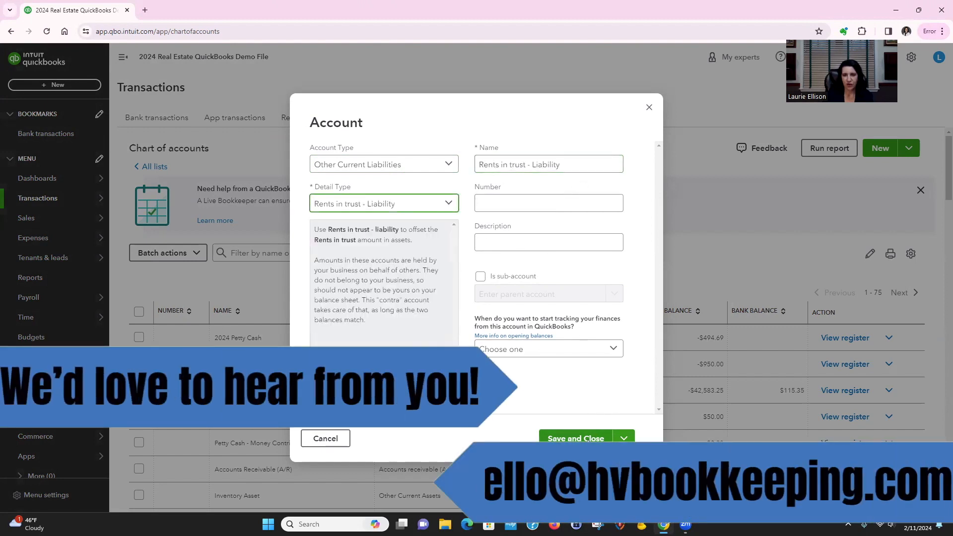
Name the account "Security Deposit - Liability" and save it
left_click(526, 164)
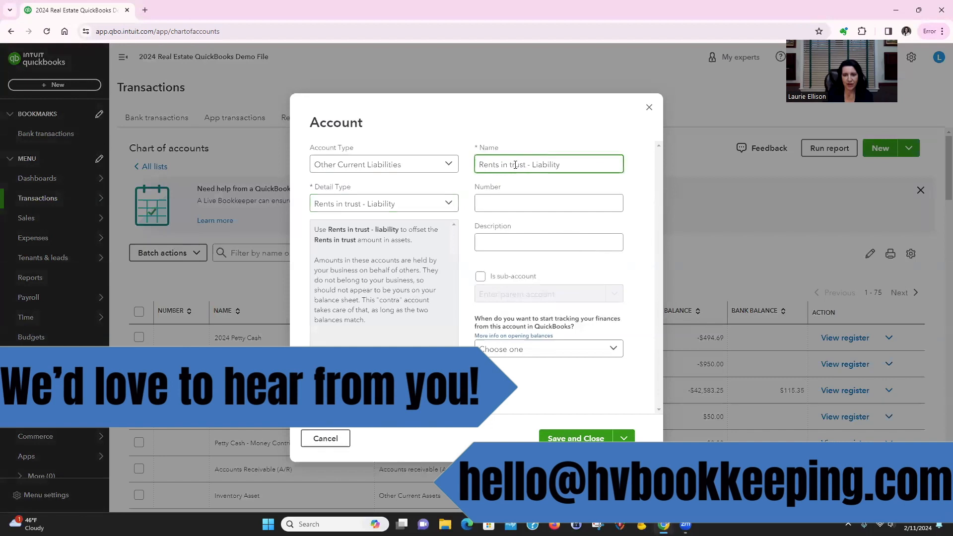
key("shift+Home")
type("Security e")
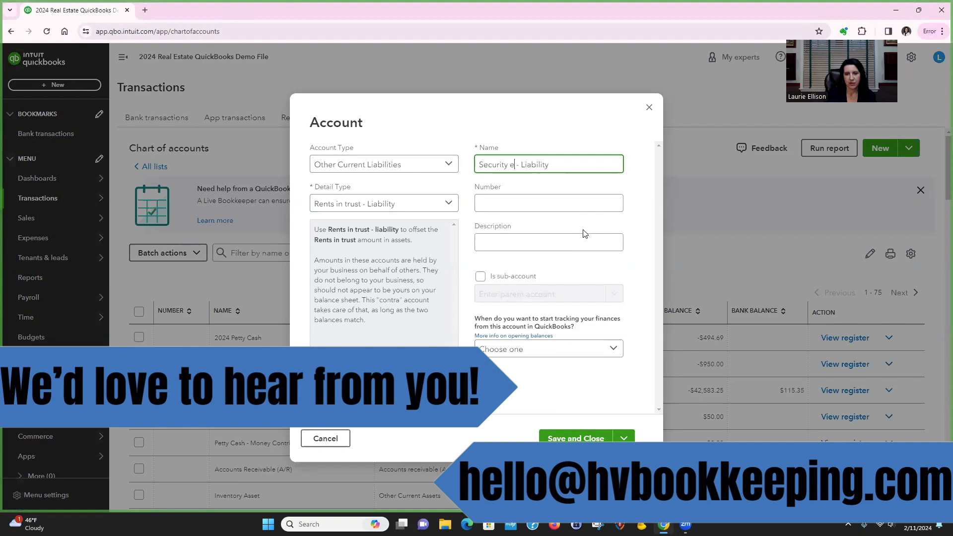
key("BackSpace")
type("Deposit")
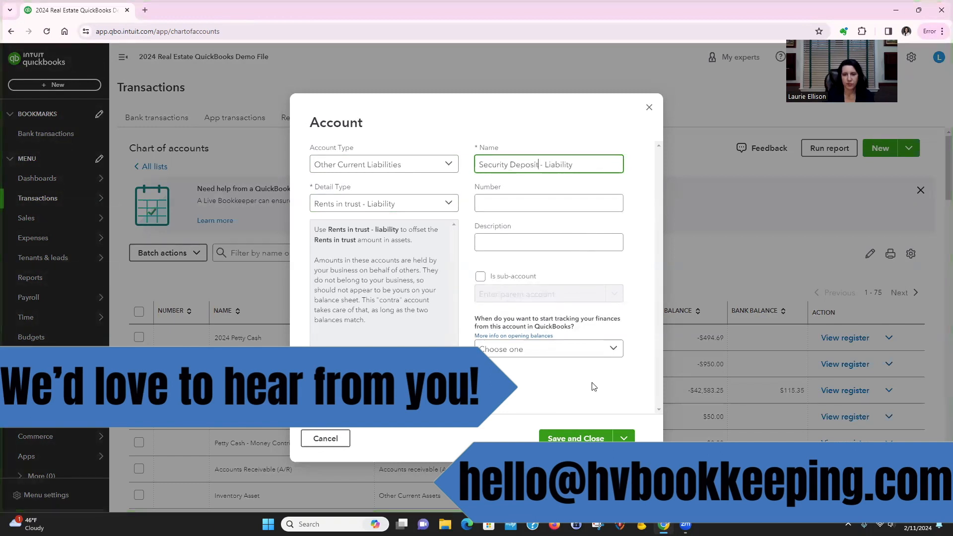
left_click(573, 439)
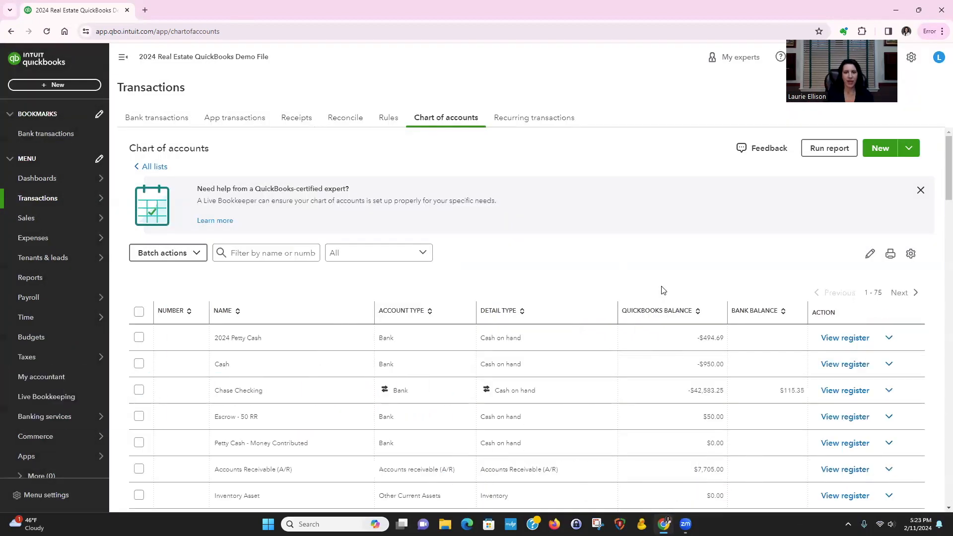
Start another account of type Other Current Liabilities and make it a sub-account of Security Deposit - Liability
left_click(880, 149)
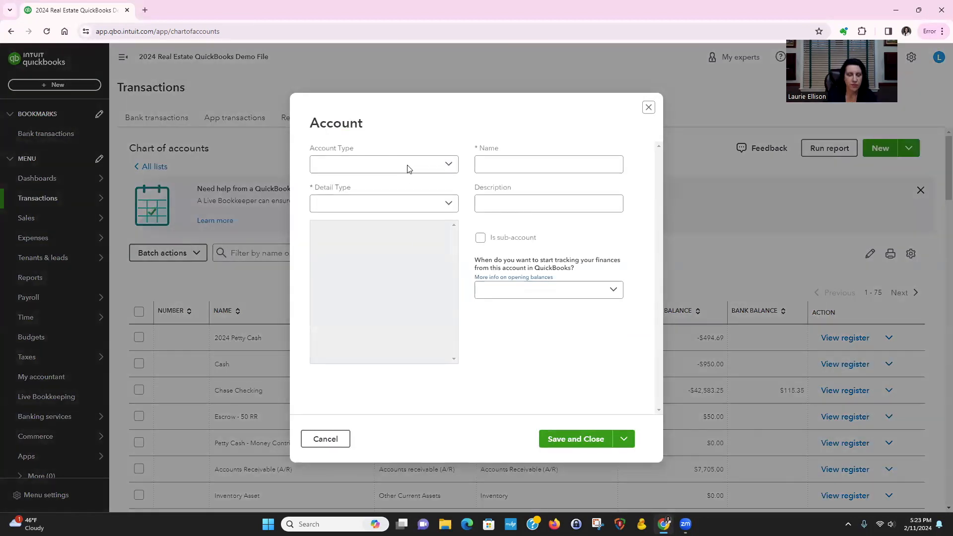
left_click(407, 170)
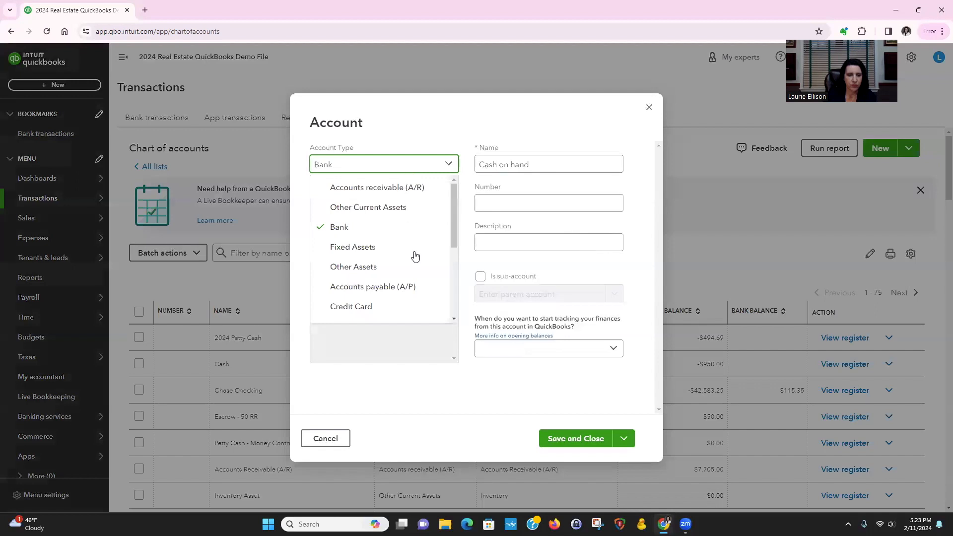
scroll(415, 255, "down", 3)
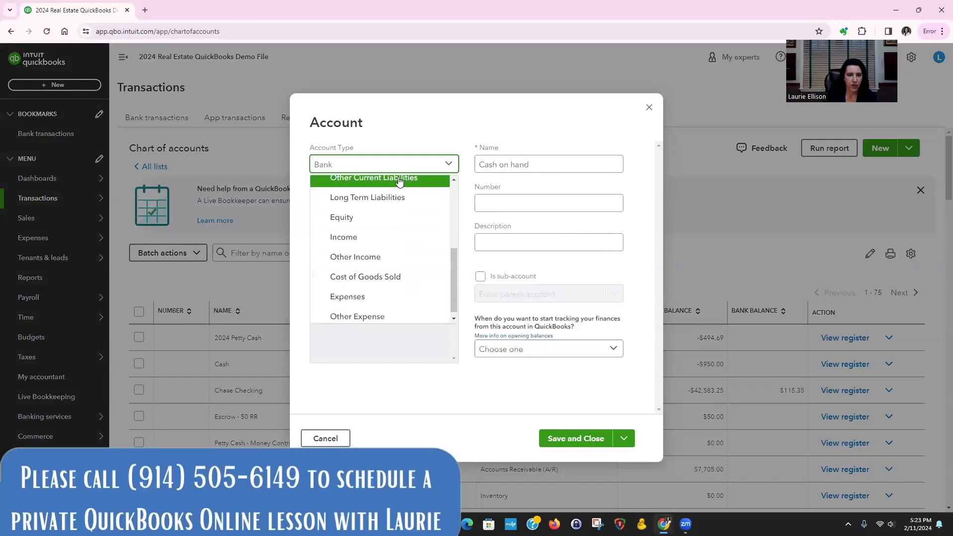
left_click(399, 180)
left_click(480, 277)
left_click(485, 294)
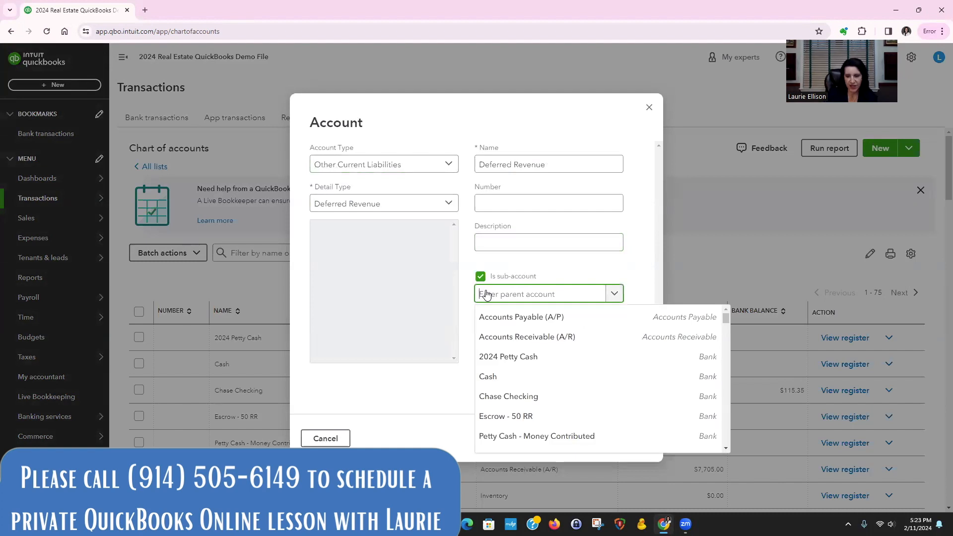
type("s")
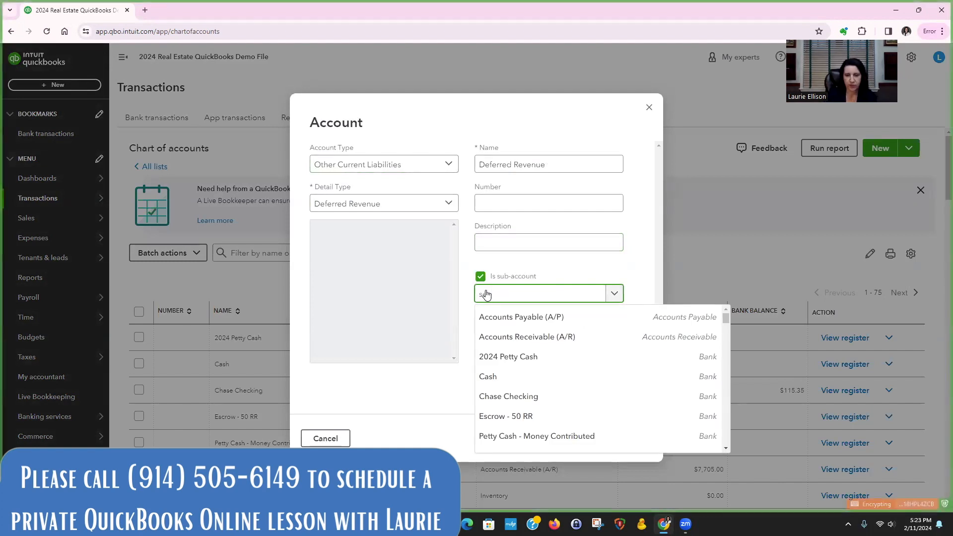
type("ec")
left_click(543, 318)
Name the sub-account "Sec. Deposit - 40 RR" and save it
left_click(563, 167)
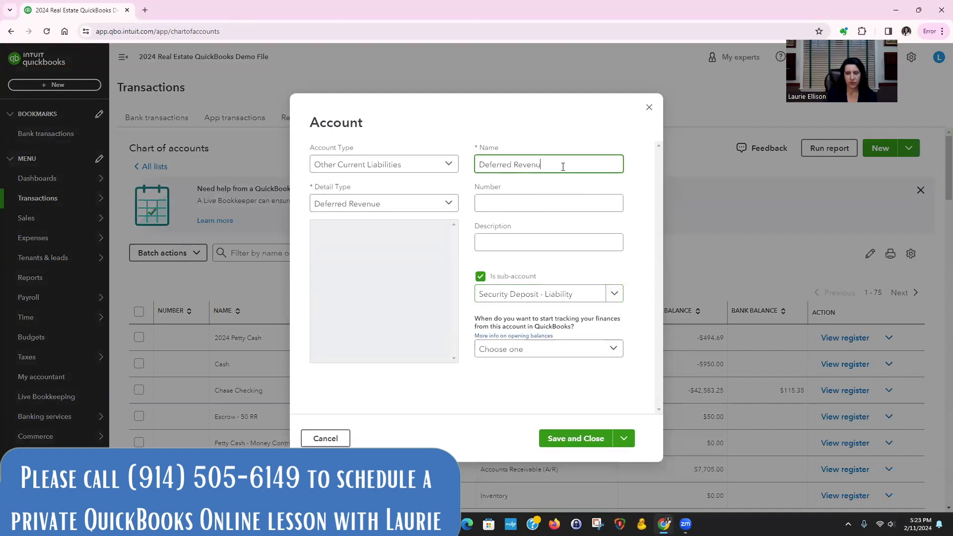
key("BackSpace")
key("BackSpace")
key("BackSpace")
key("BackSpace")
key("BackSpace")
key("BackSpace")
key("BackSpace")
key("BackSpace")
key("BackSpace")
key("BackSpace")
key("BackSpace")
key("BackSpace")
key("BackSpace")
key("BackSpace")
key("BackSpace")
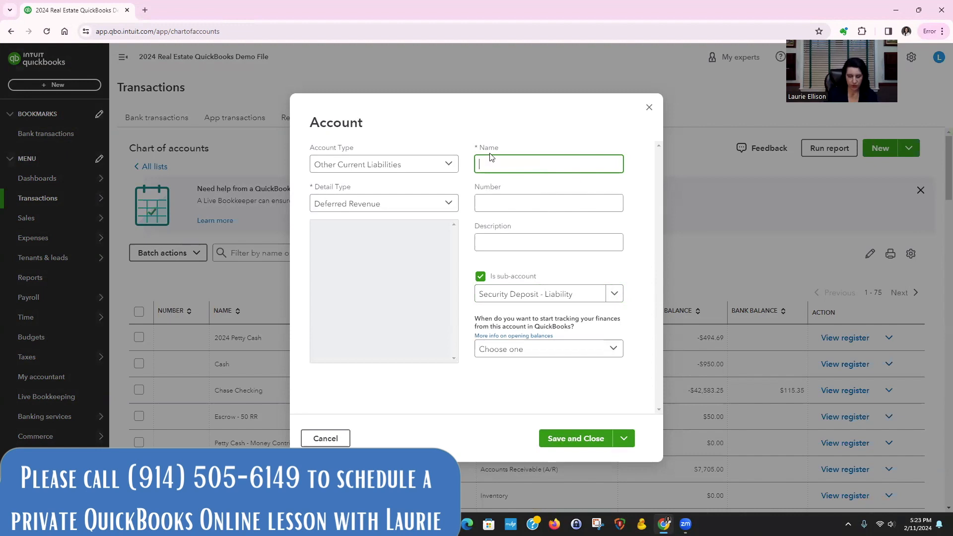
type("Sec. Deposit")
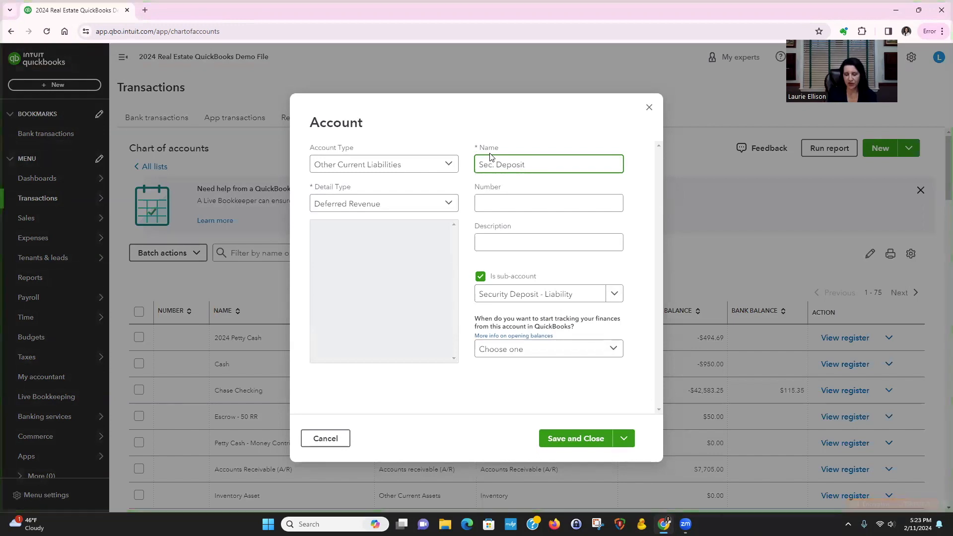
type("- ")
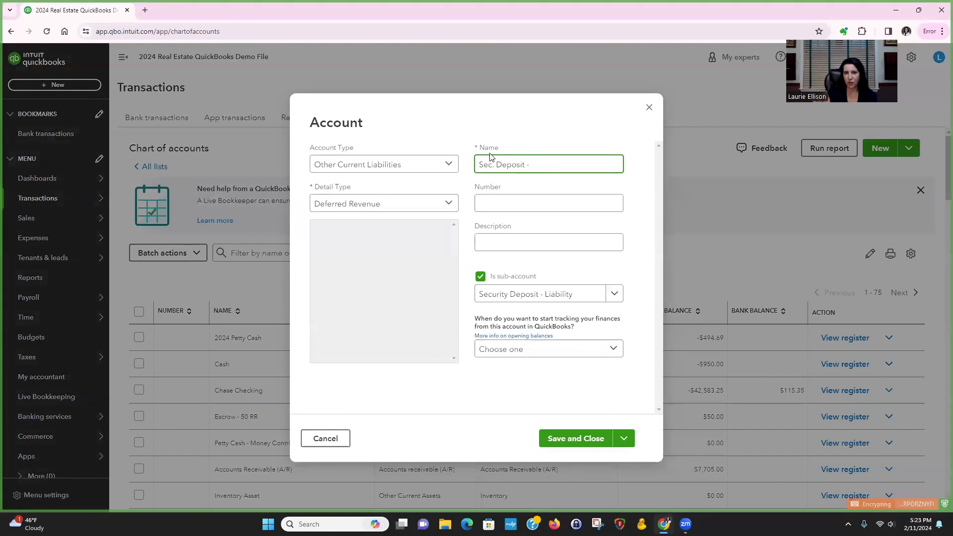
type("40")
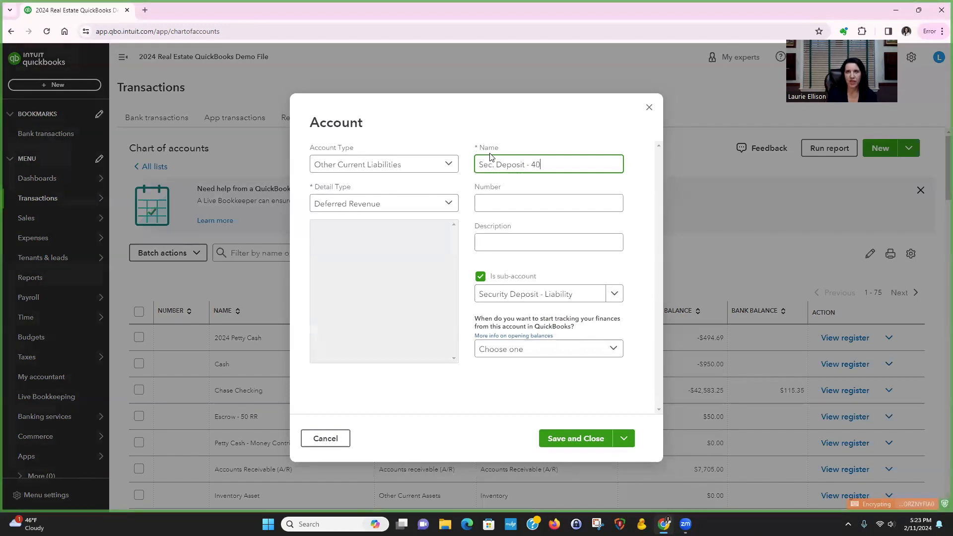
type(" RR")
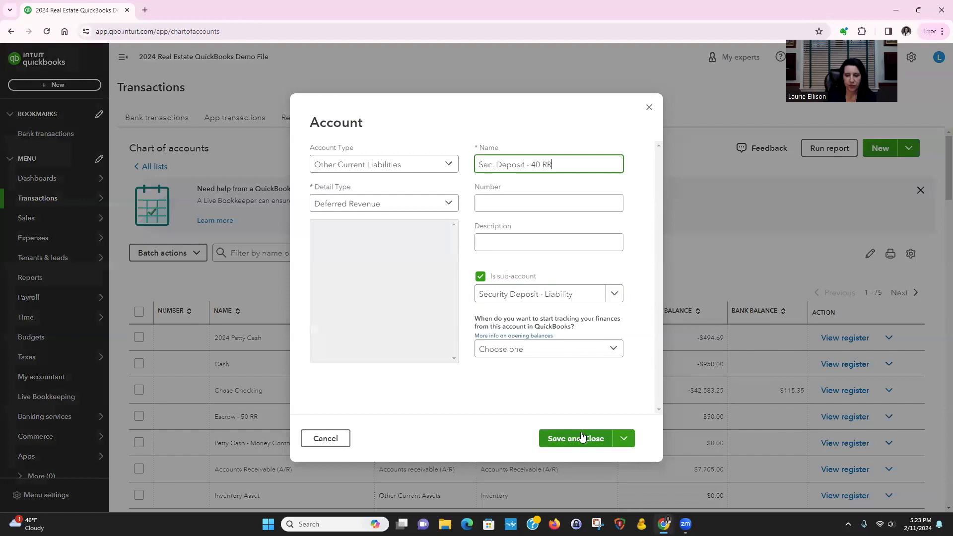
left_click(595, 441)
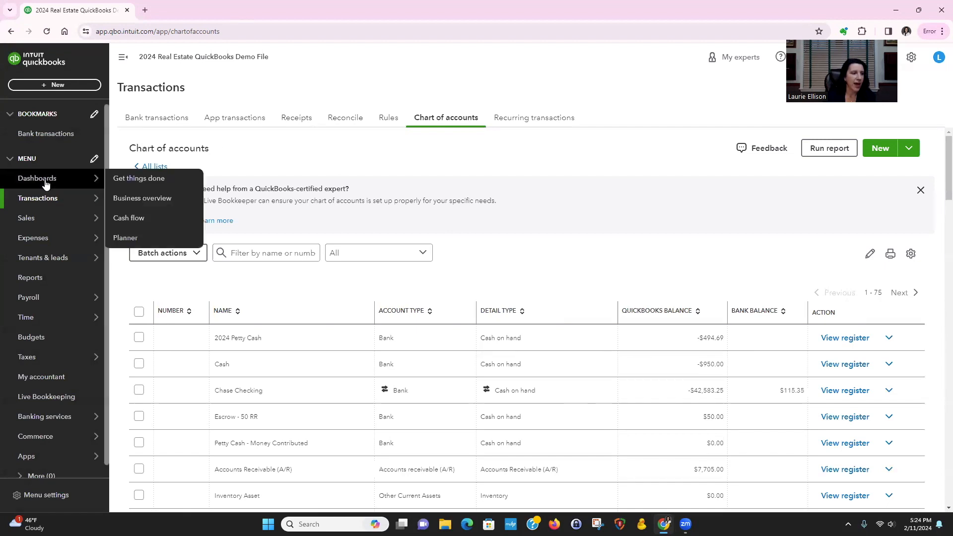
mouse_move(44, 199)
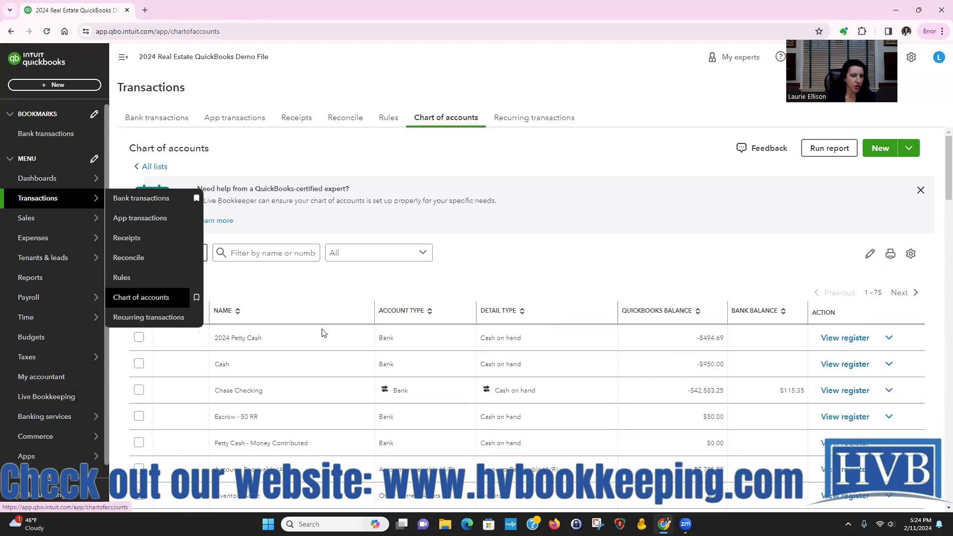
left_click(844, 390)
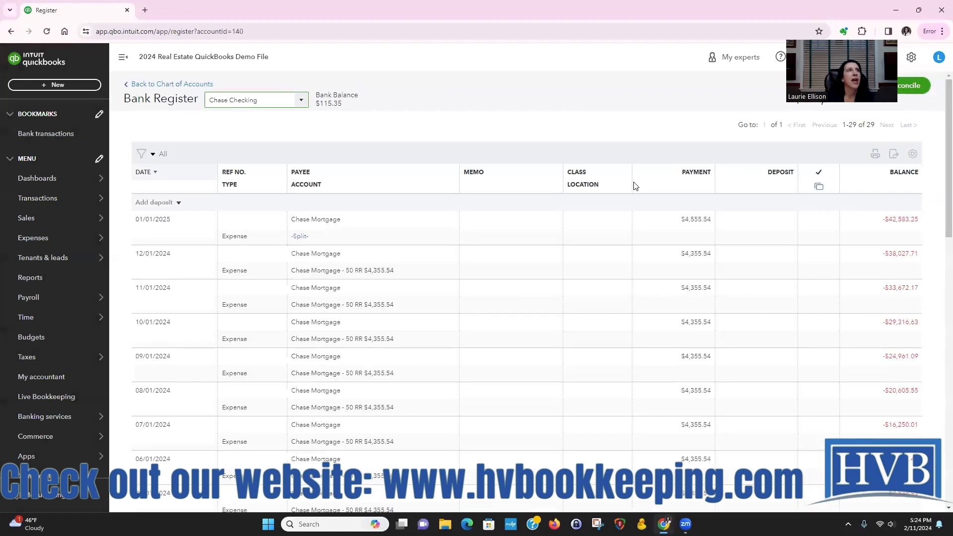
left_click(165, 207)
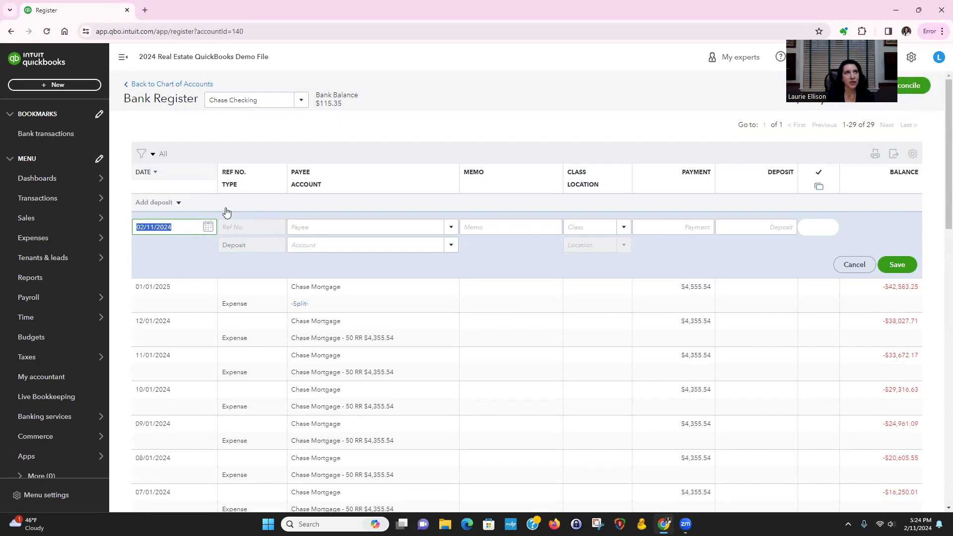
key("Tab")
key("Tab")
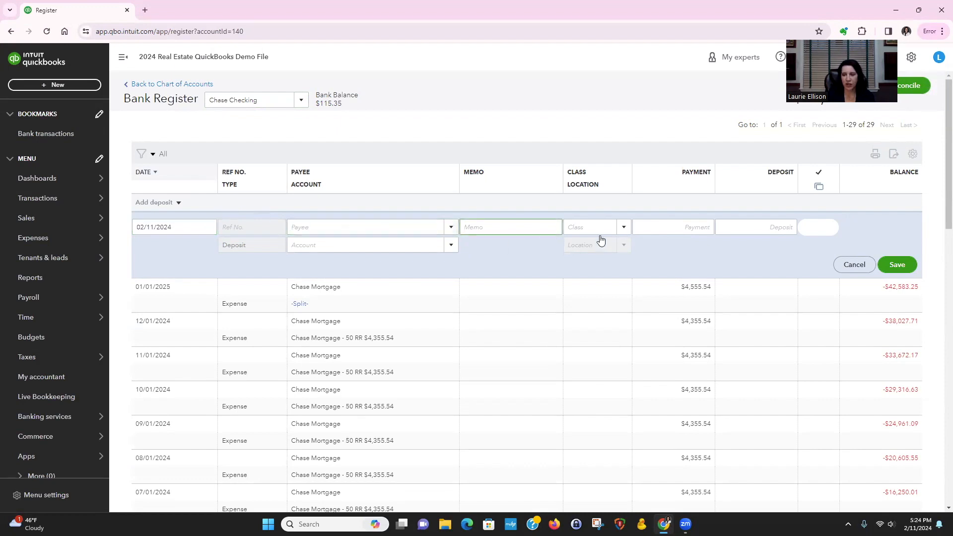
Create a new bank deposit going into the Chase Checking account
left_click(56, 85)
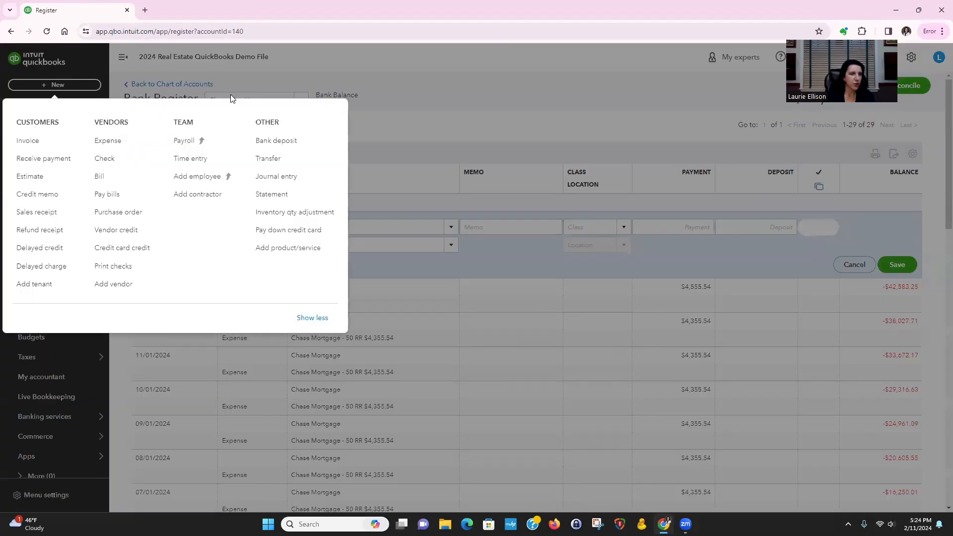
left_click(297, 140)
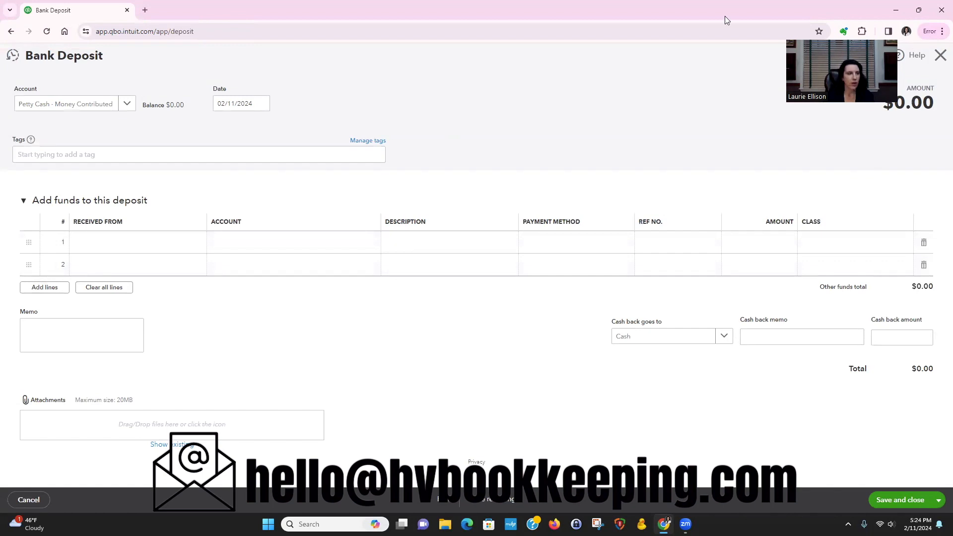
left_click(121, 106)
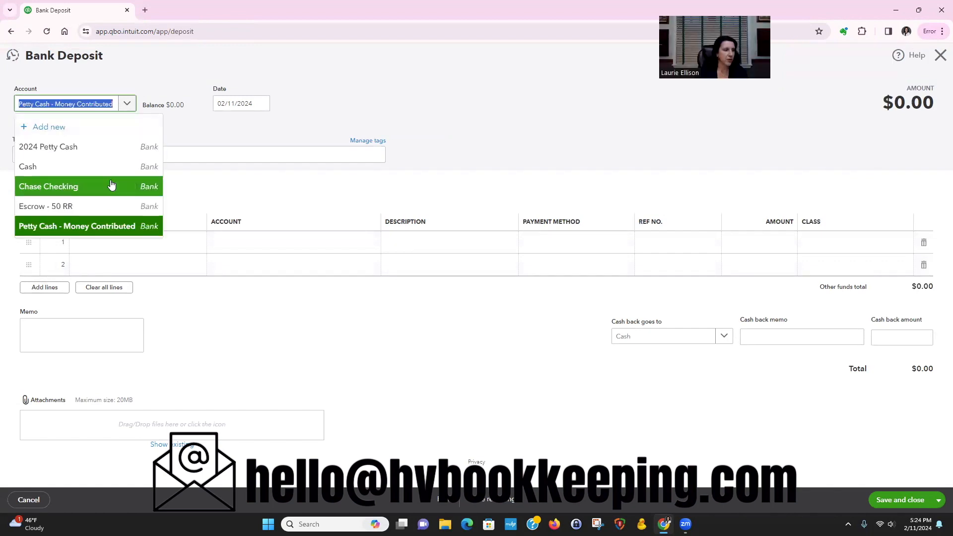
left_click(110, 184)
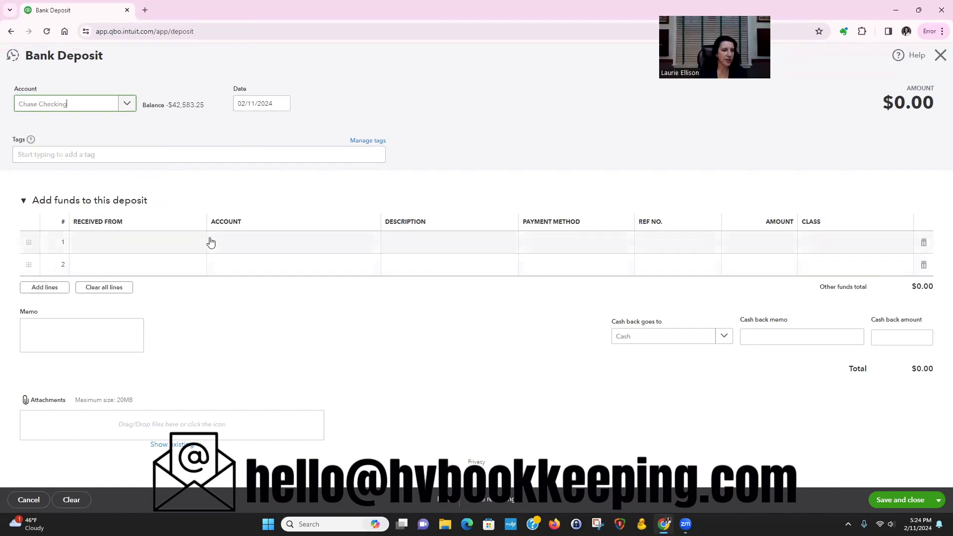
Assign the Unit 1 - 40 RR account to the first line of the deposit
left_click(251, 244)
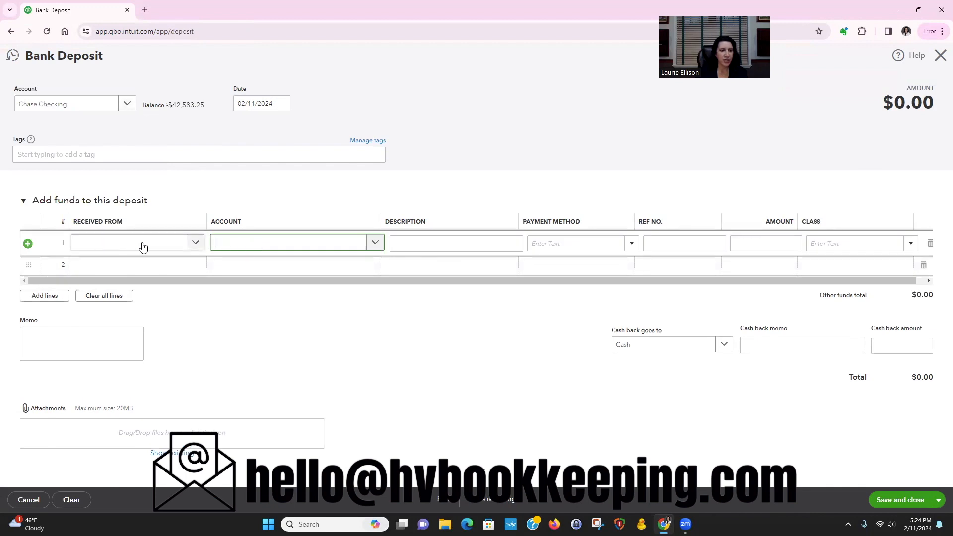
type("40")
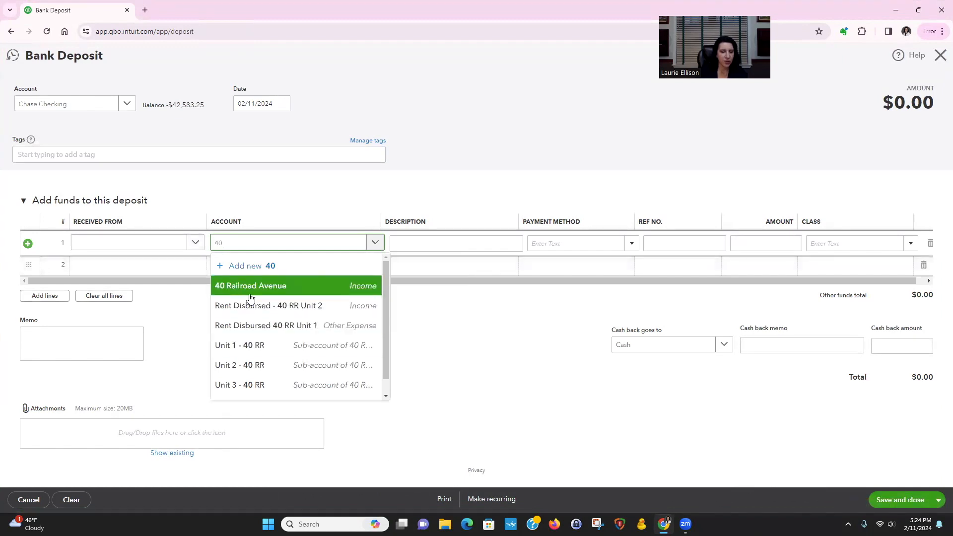
left_click(252, 346)
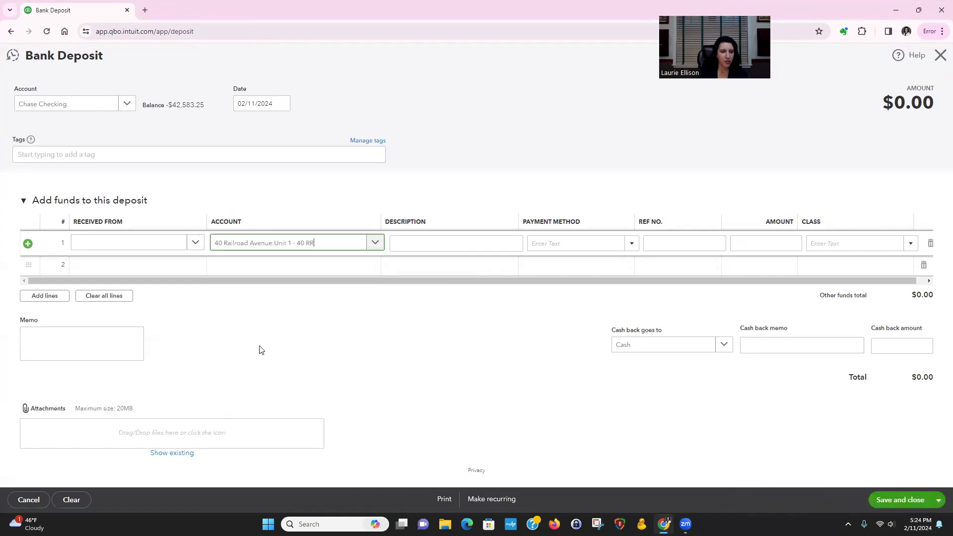
Widen the Account column of the deposit lines and enter an amount of 2000 on the first line
left_click(376, 243)
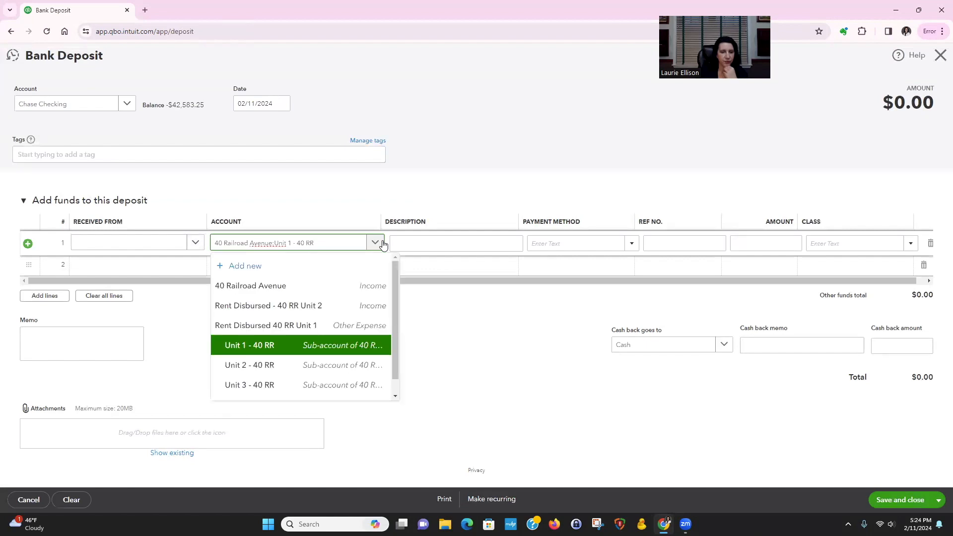
left_click_drag(380, 219, 495, 221)
left_click(456, 248)
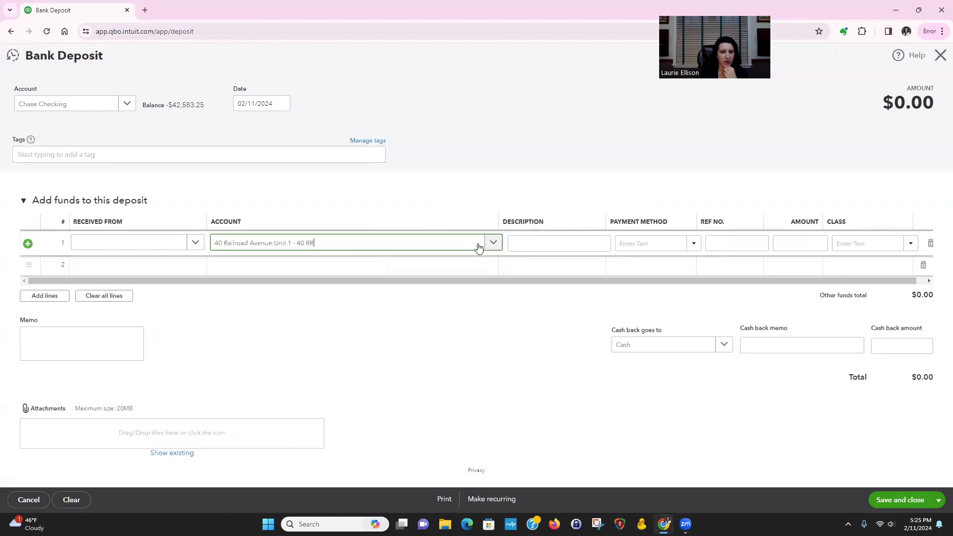
left_click(491, 243)
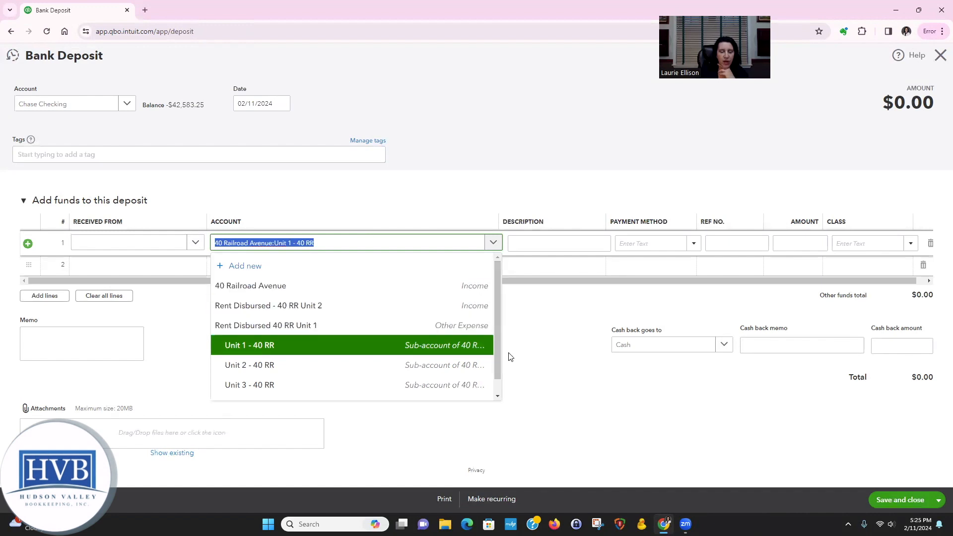
left_click(534, 345)
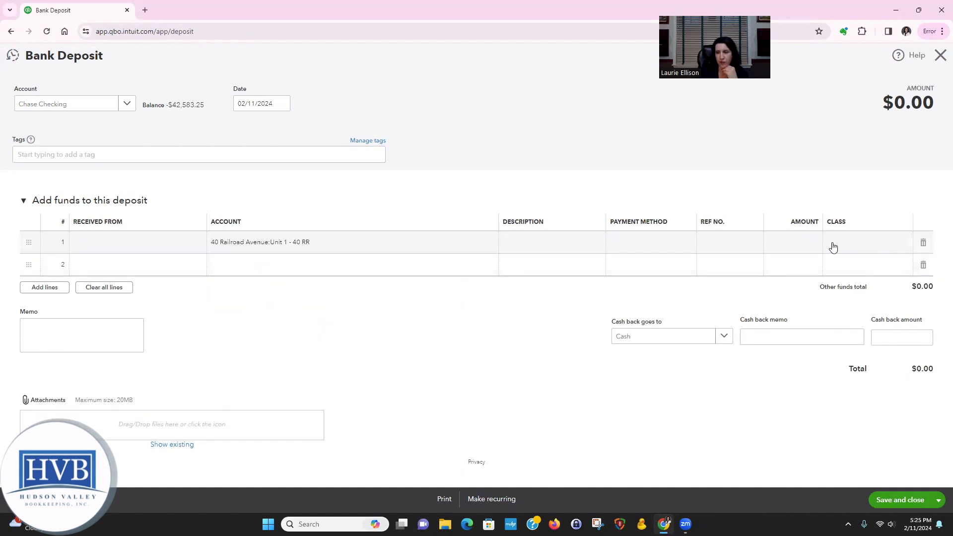
left_click(815, 242)
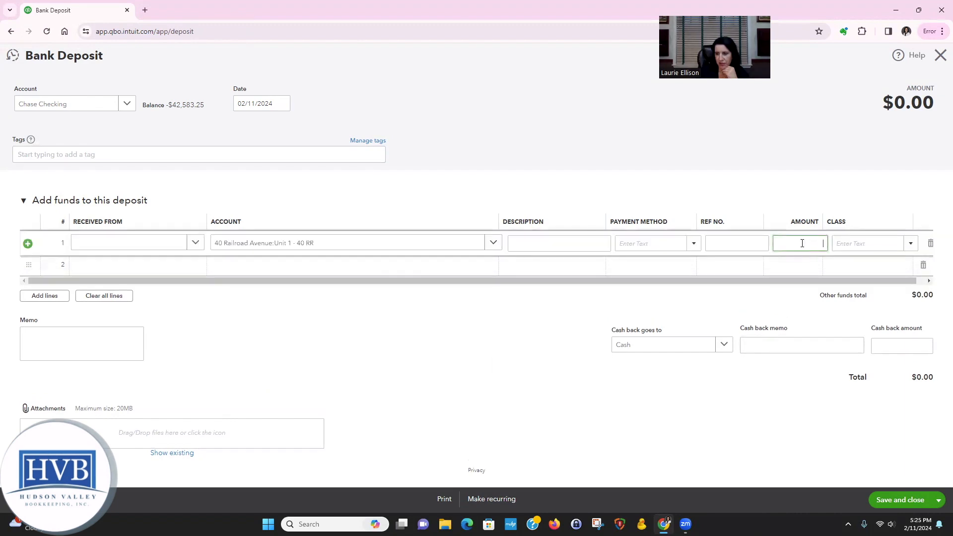
type("2000")
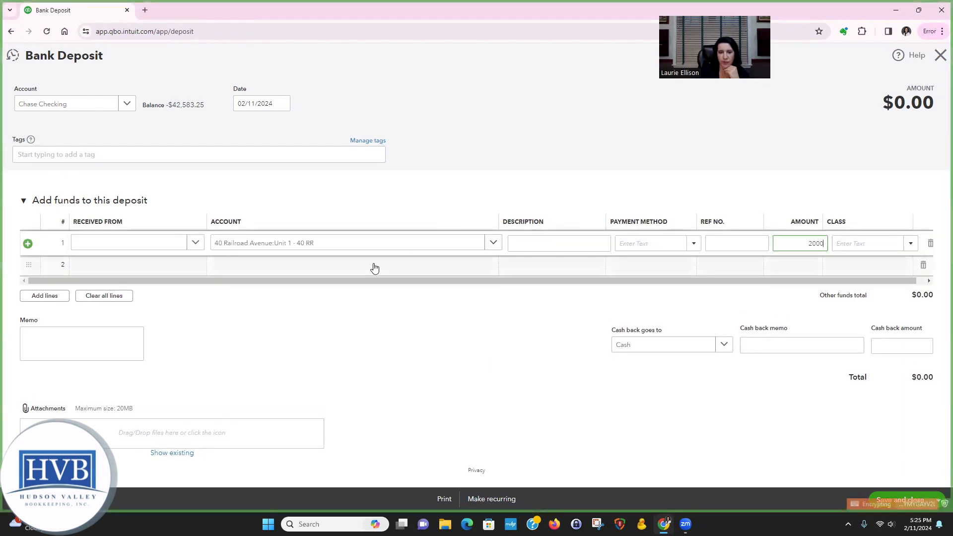
Add a second deposit line for the Sec. Deposit - 40 RR account with an amount of 3500
left_click(375, 268)
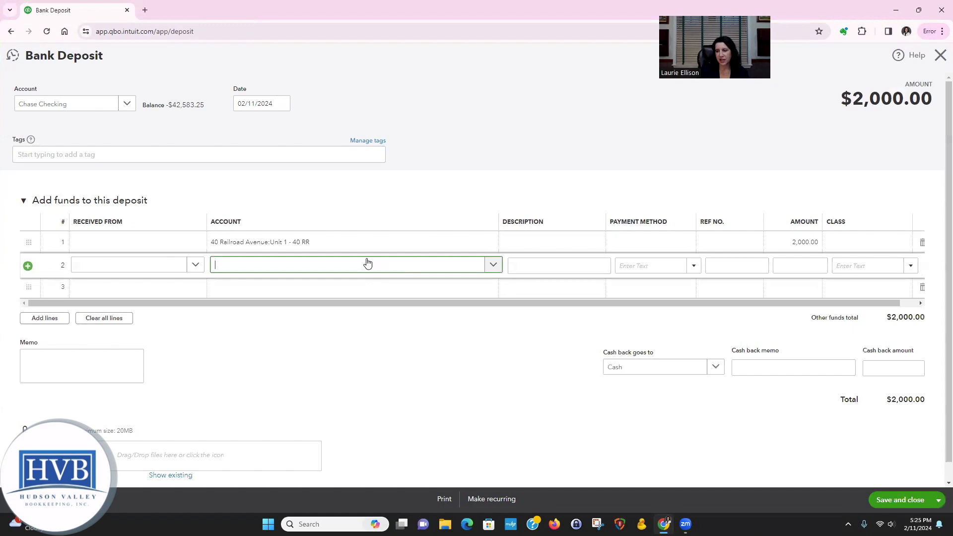
type("secu")
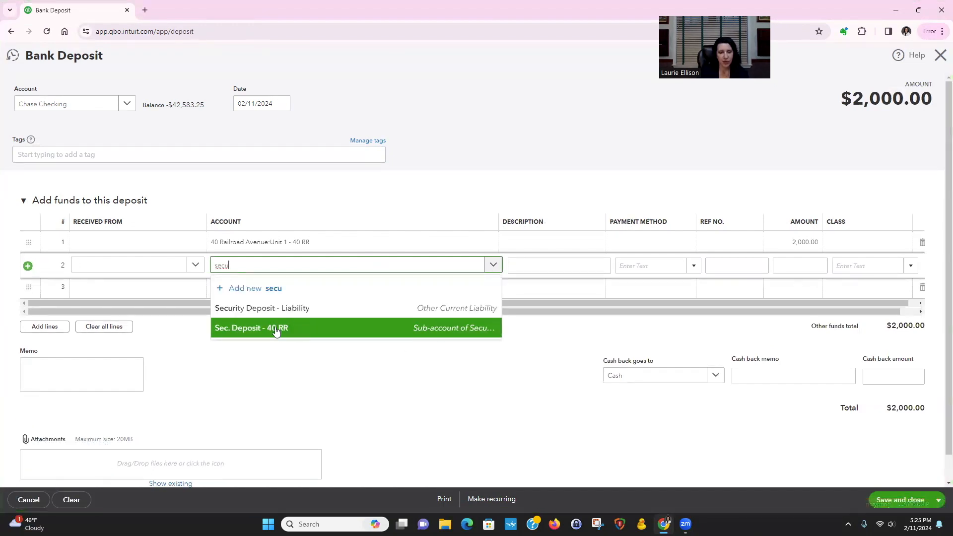
left_click(276, 330)
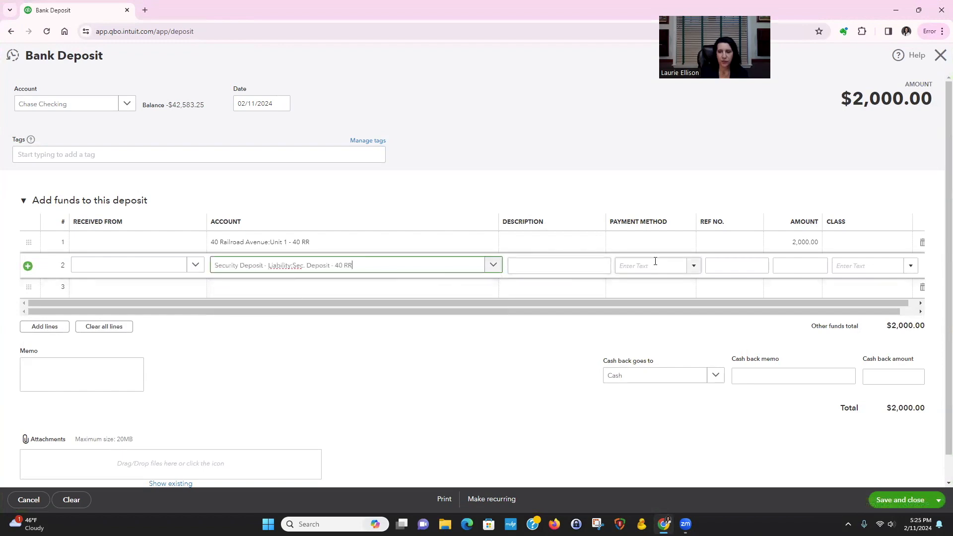
left_click(821, 265)
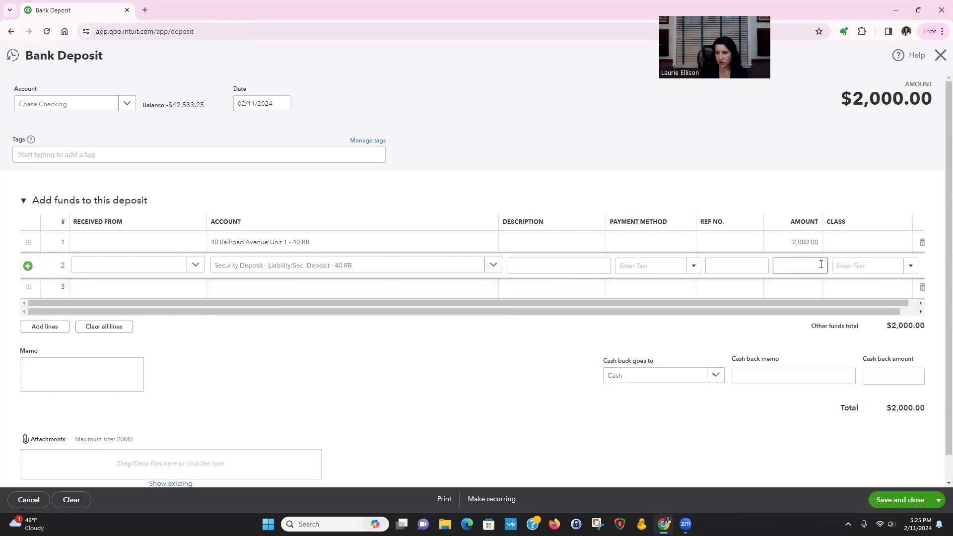
type("3500")
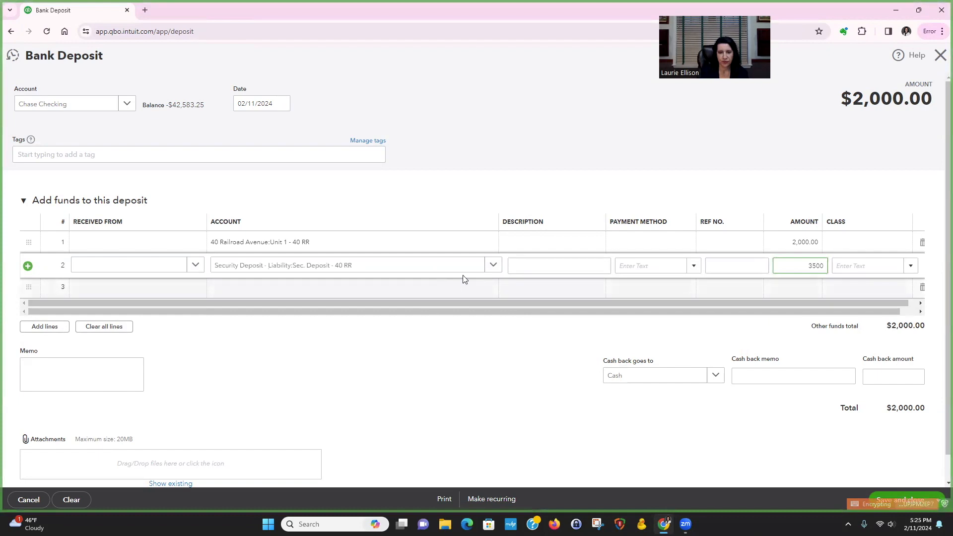
Reselect Sec. Deposit - 40 RR as the second line's account, and save and close the bank deposit
left_click(526, 289)
left_click(414, 251)
left_click(387, 266)
type("se")
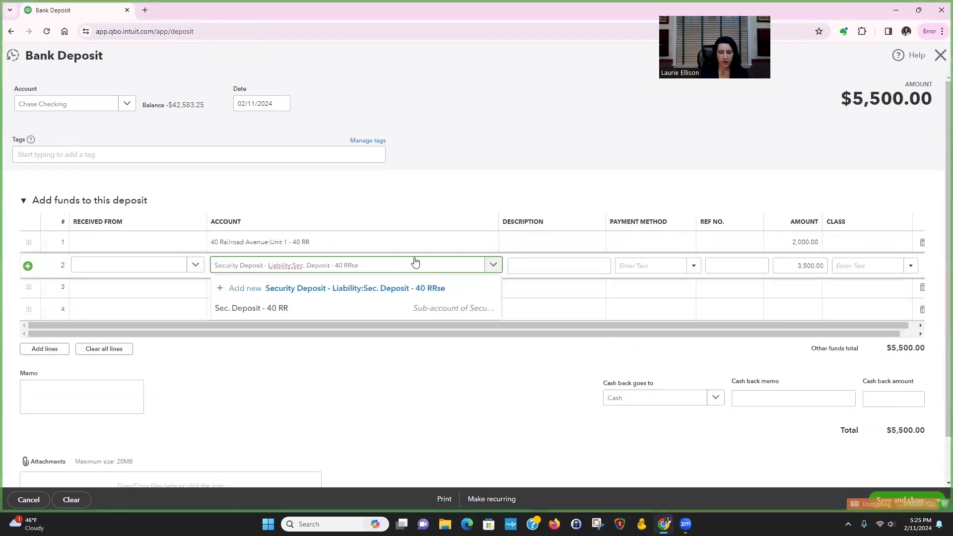
left_click(363, 309)
left_click(540, 259)
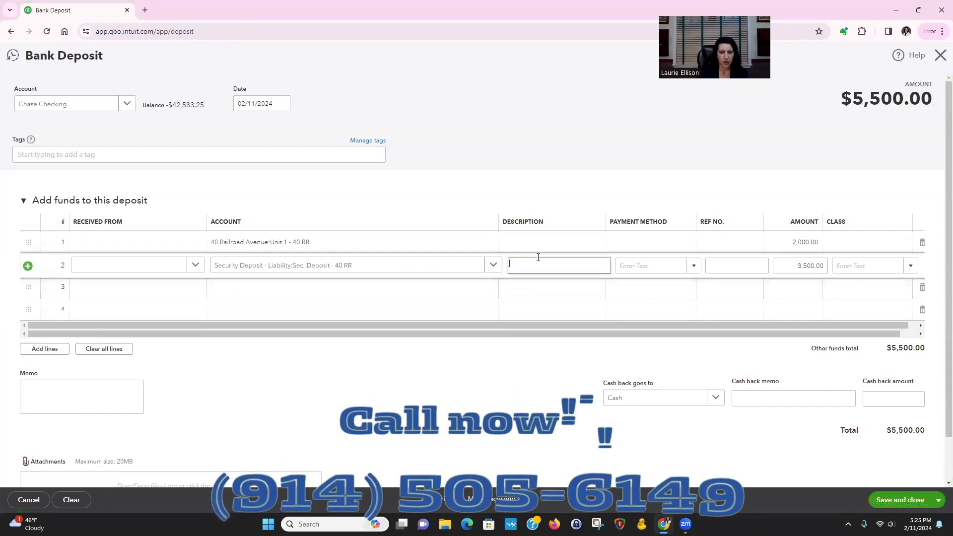
key("Tab")
key("Tab")
key("Tab")
key("Tab")
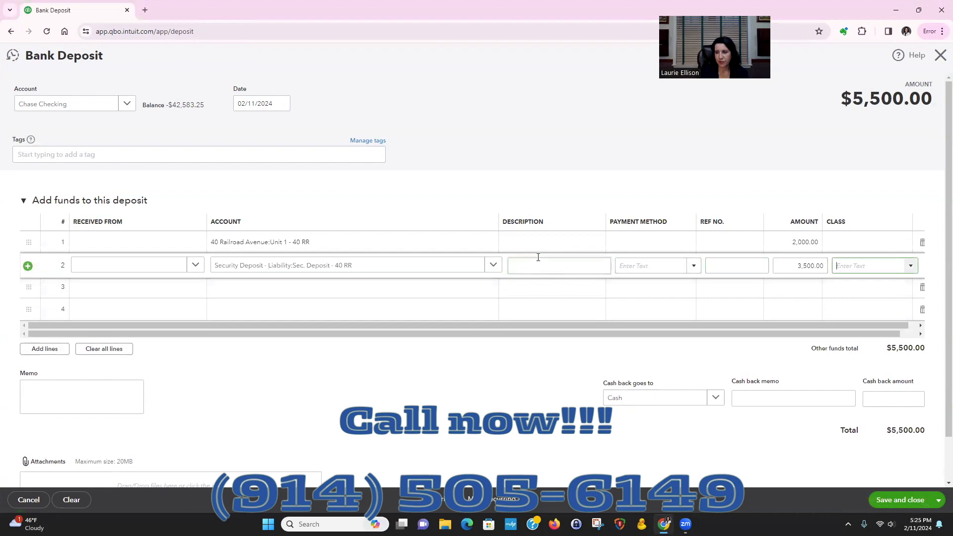
left_click(557, 297)
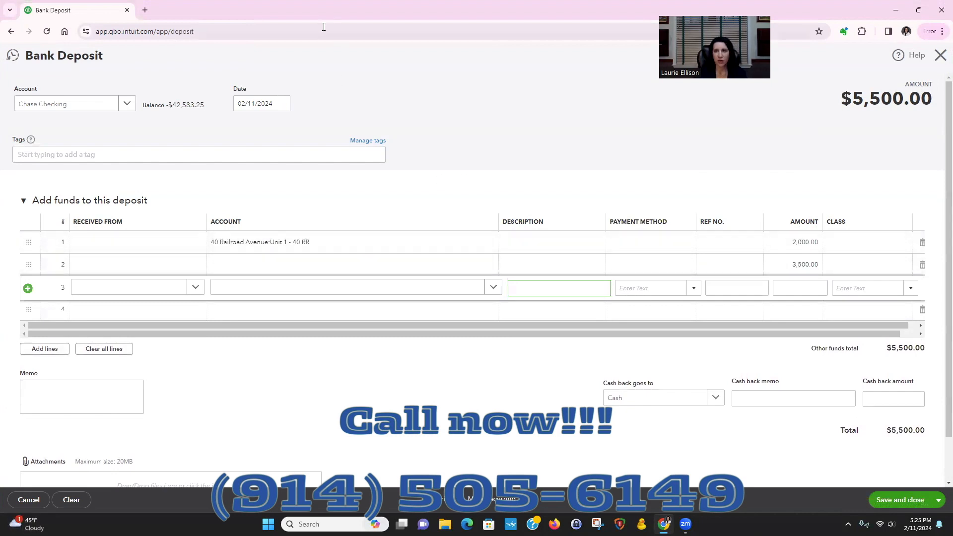
left_click(909, 504)
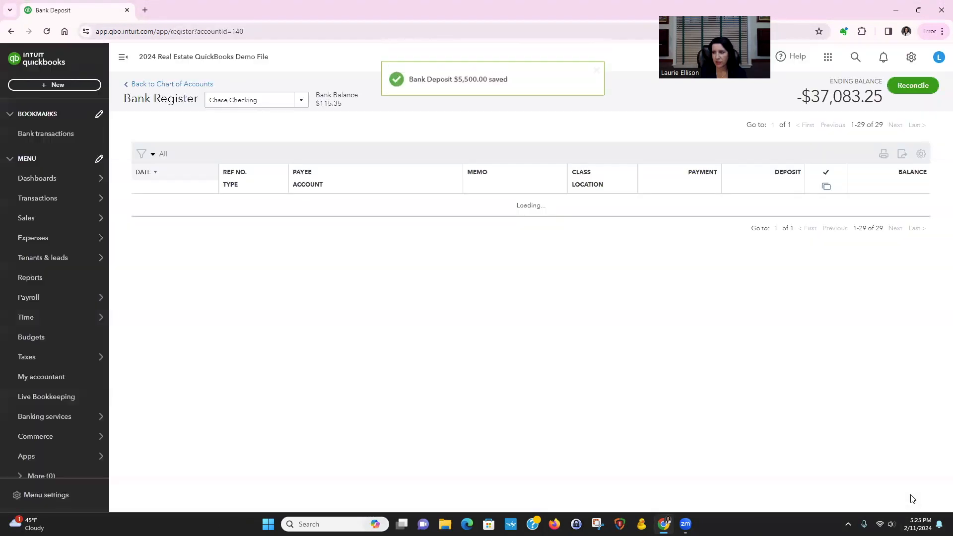
Run the Balance Sheet report and examine the security deposit entry under Other Current Liabilities
mouse_move(44, 246)
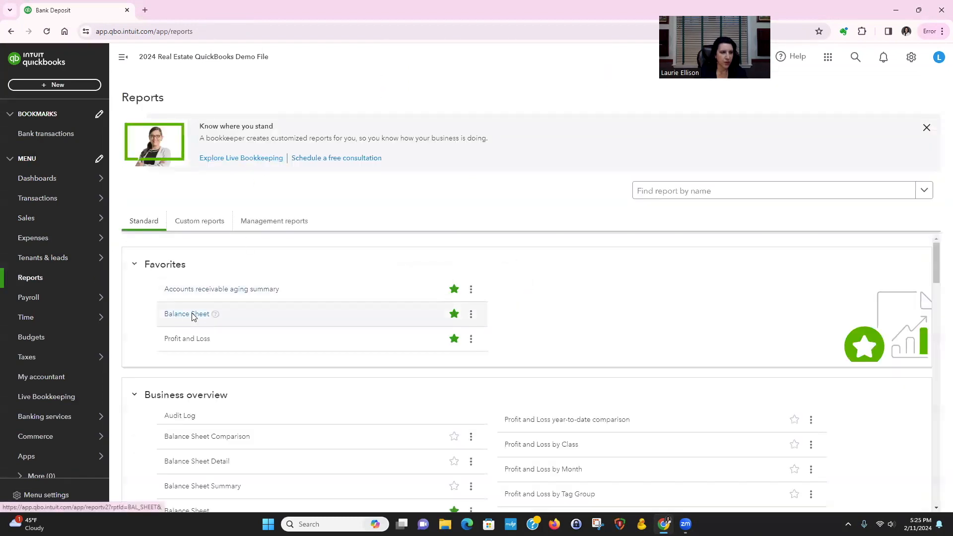
left_click(192, 320)
scroll(474, 248, "down", 3)
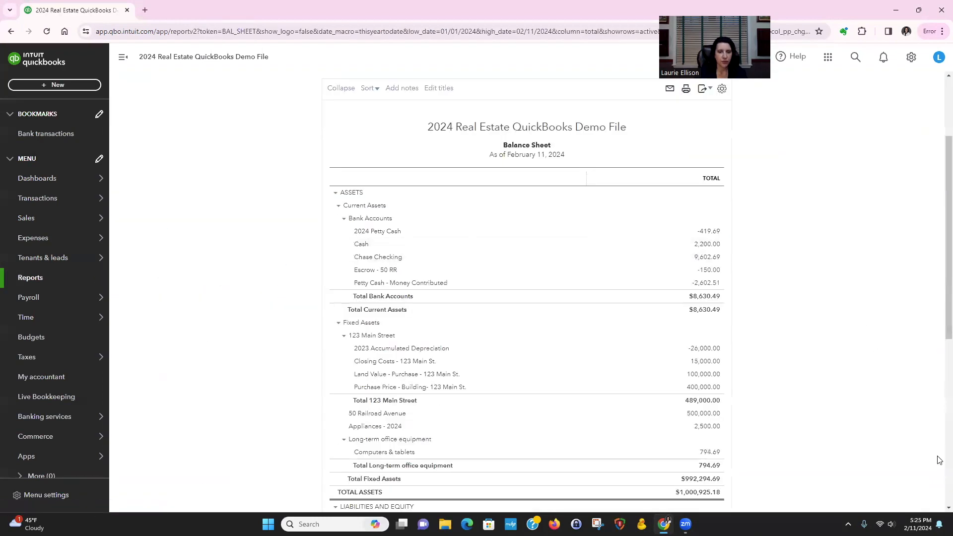
scroll(939, 461, "down", 4)
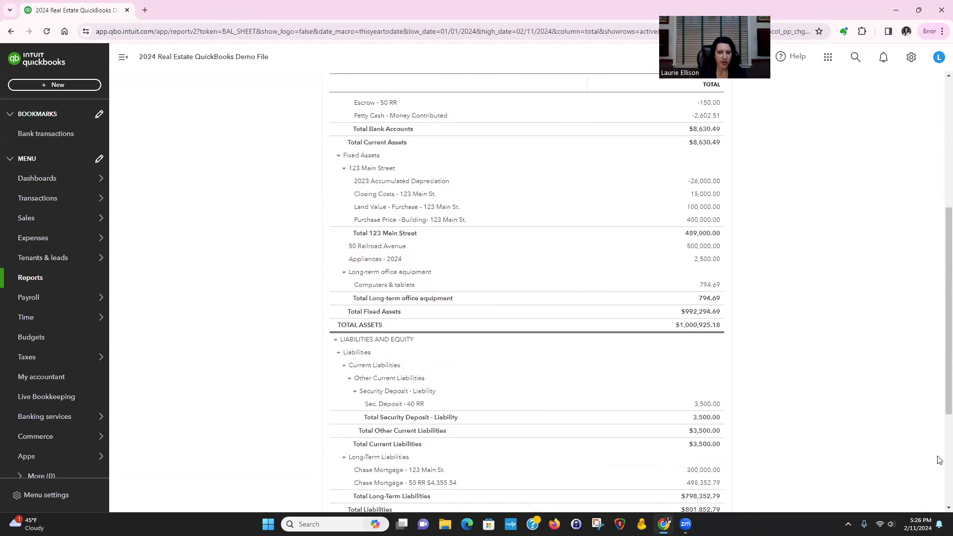
scroll(939, 460, "down", 1)
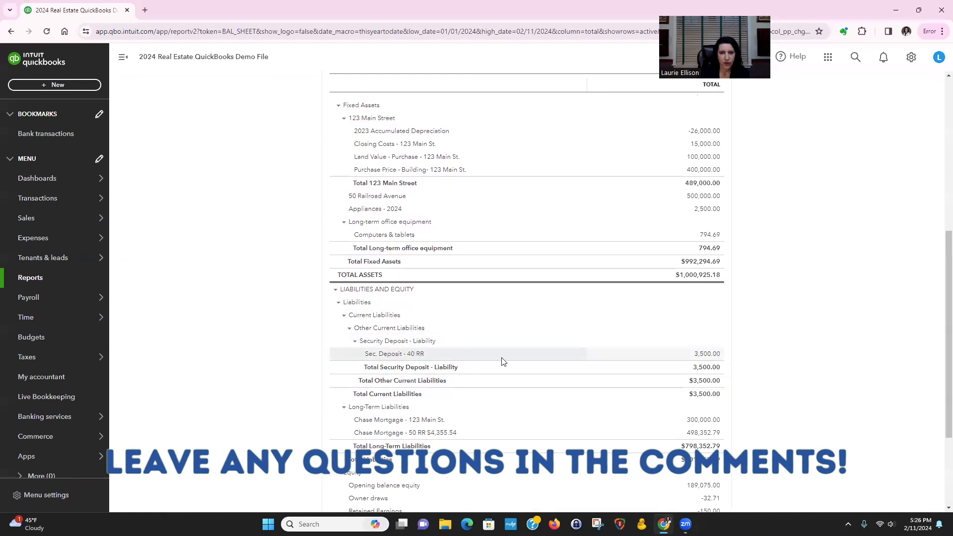
scroll(209, 349, "up", 1)
scroll(300, 371, "down", 1)
left_click(65, 86)
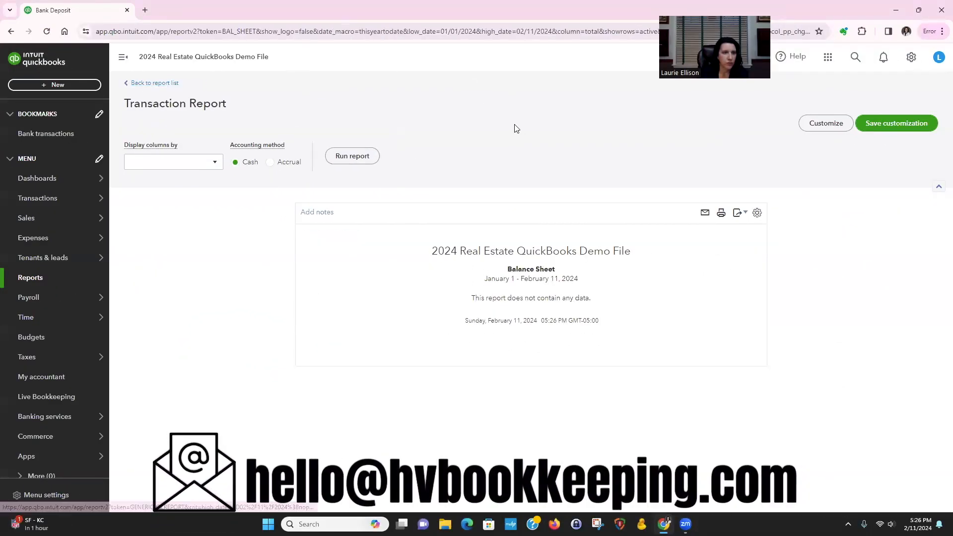
scroll(512, 199, "down", 10)
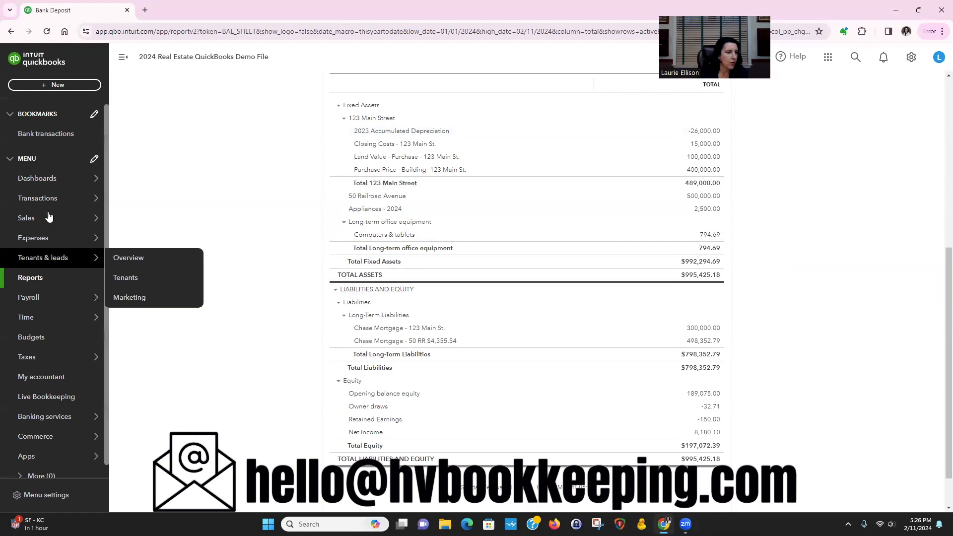
Open the chart of accounts and find the Security Deposit - Liability account
mouse_move(49, 198)
left_click(144, 298)
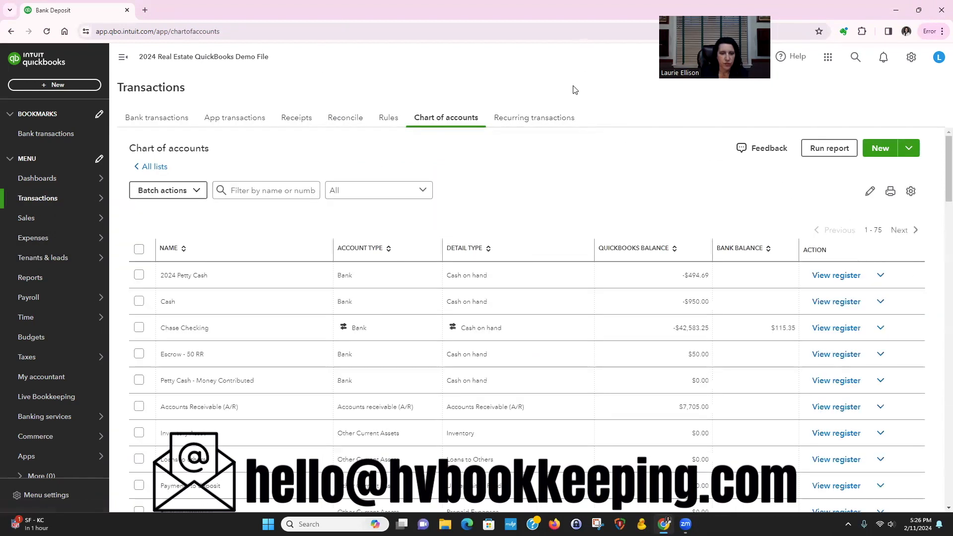
scroll(602, 344, "down", 6)
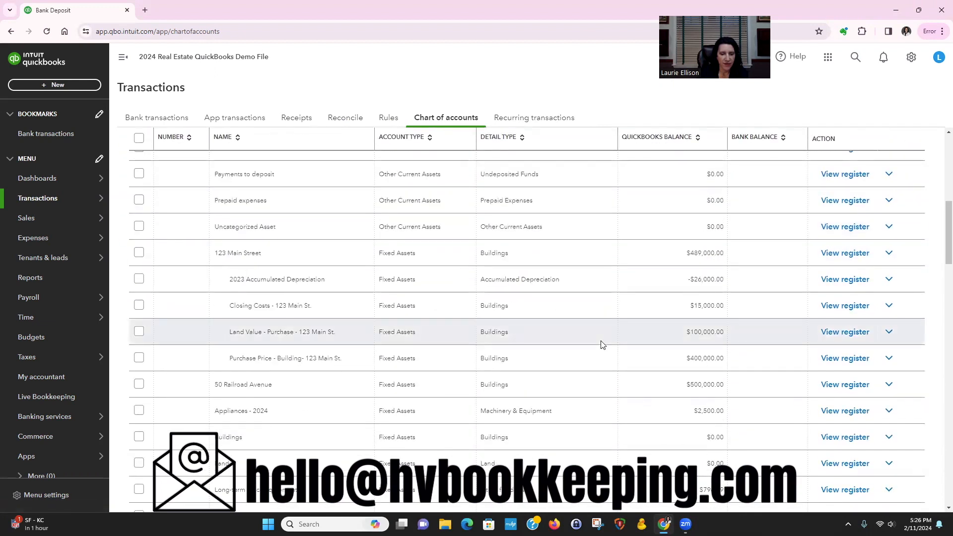
scroll(602, 344, "down", 10)
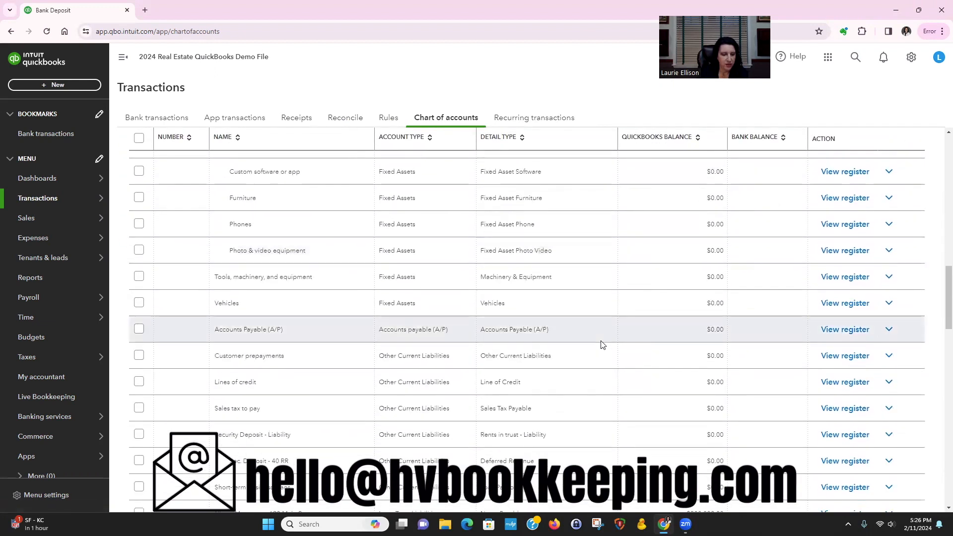
scroll(602, 345, "down", 1)
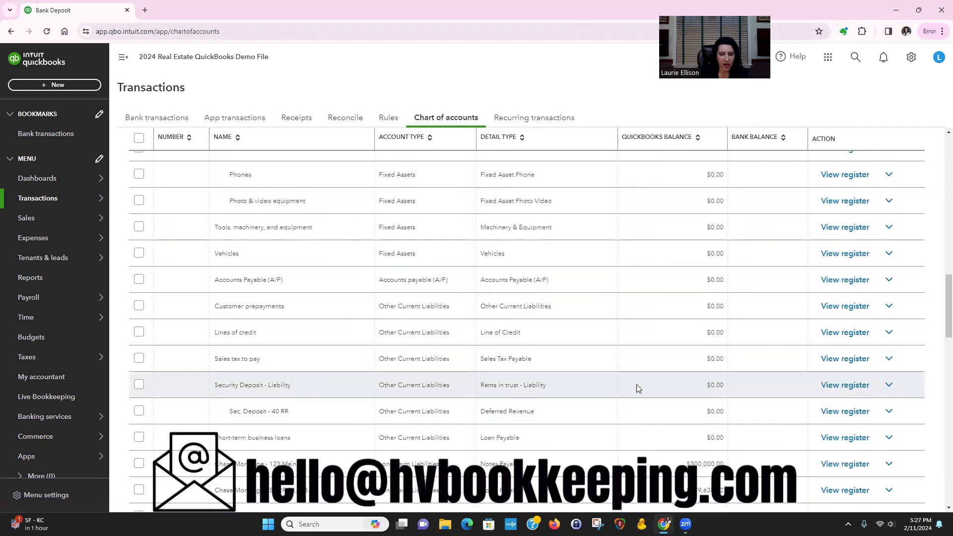
Rename the Security Deposit - Liability account to "Security Deposit - 40 RR" and save it
left_click(888, 385)
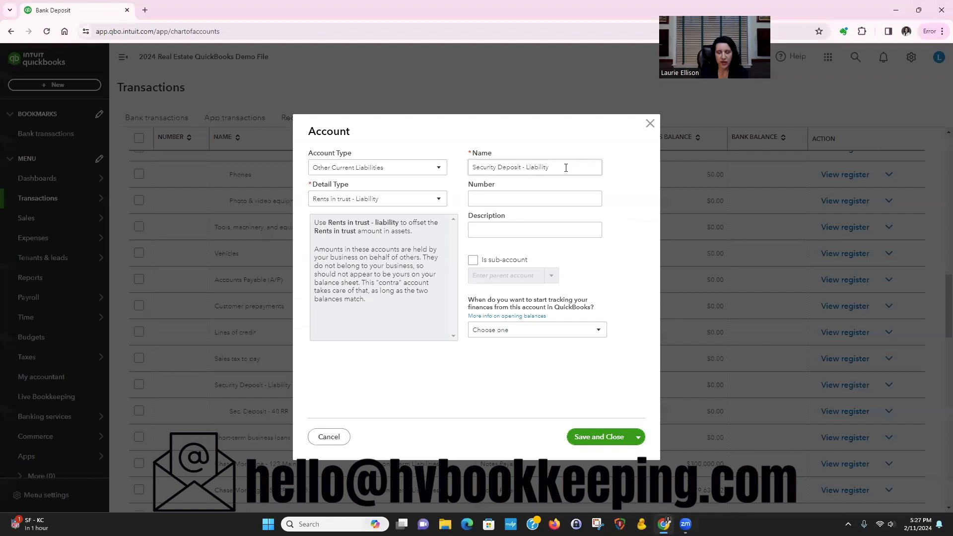
triple_click(560, 168)
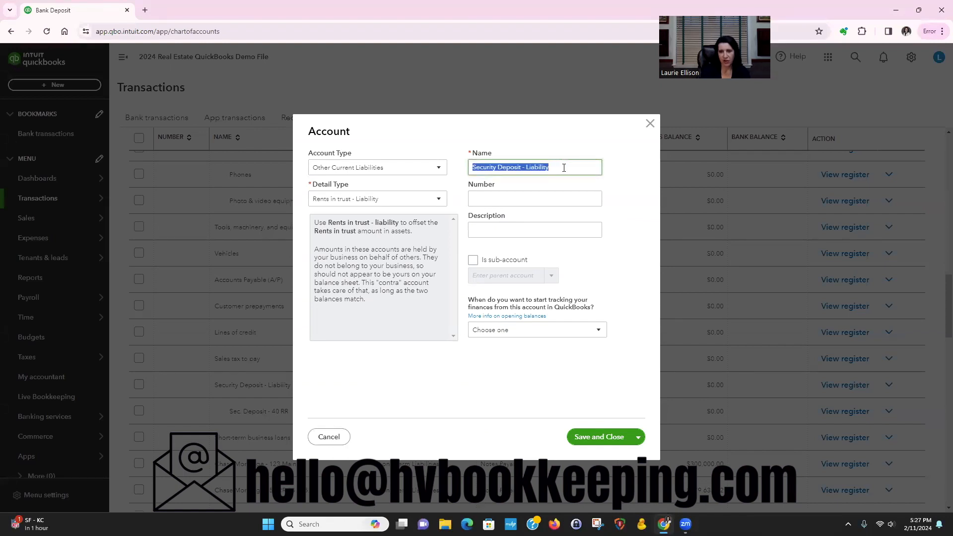
left_click(528, 165)
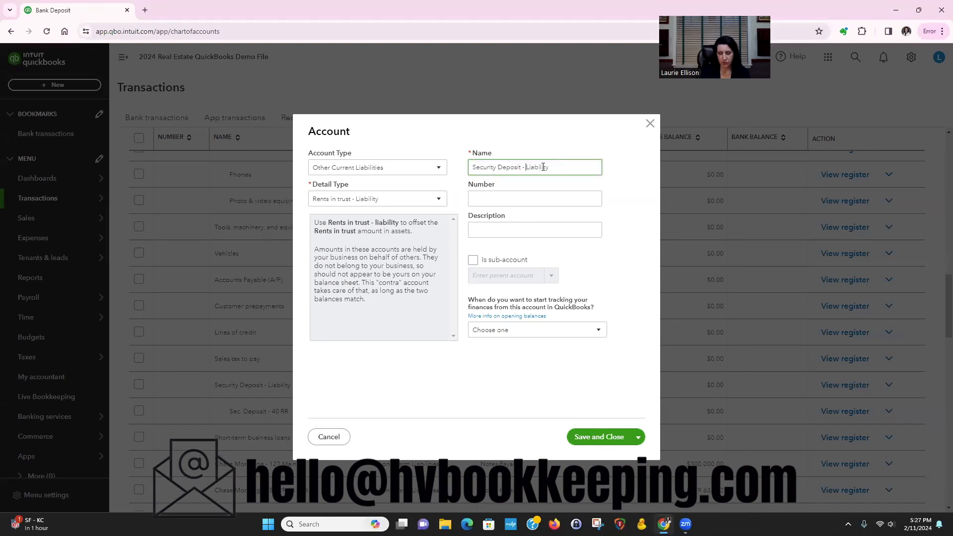
key("Delete")
key("Delete")
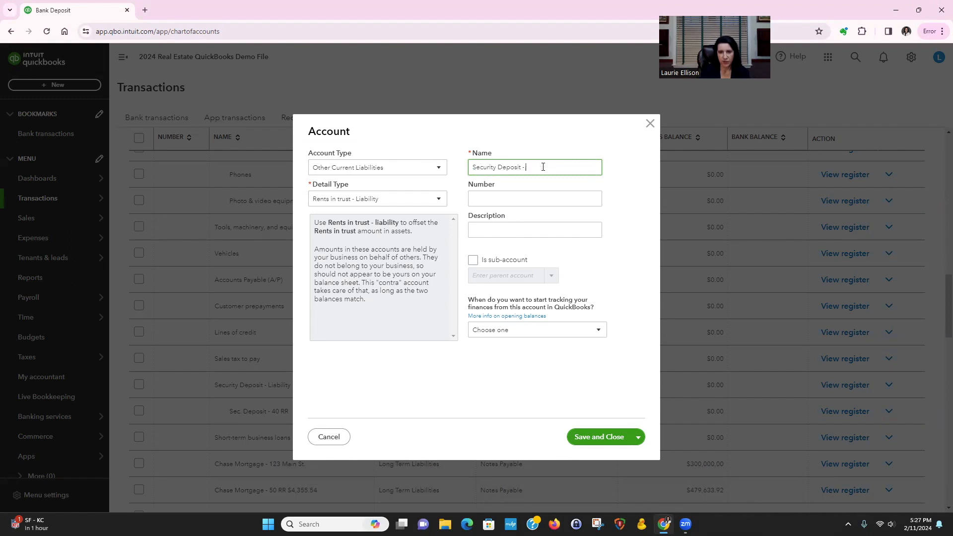
type("$0 R")
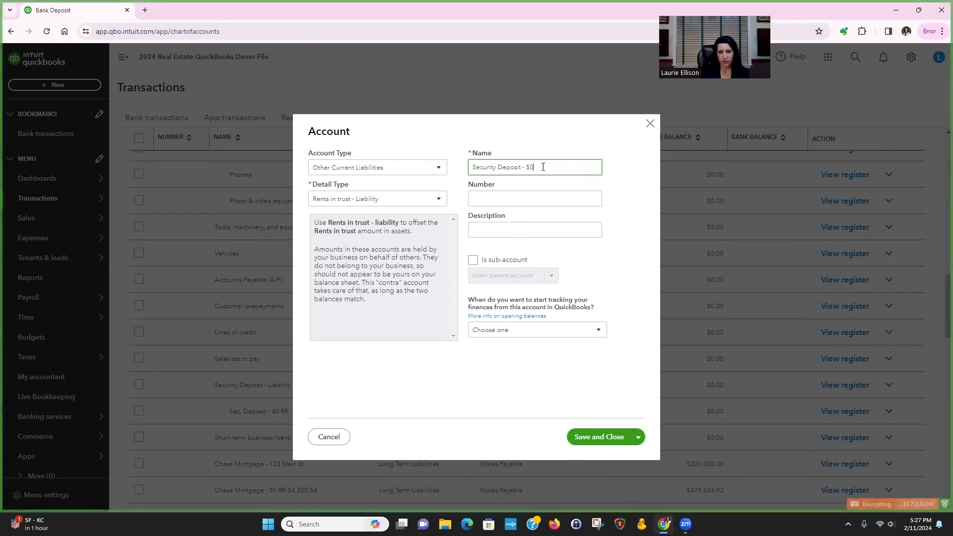
type("40 RR")
left_click(610, 438)
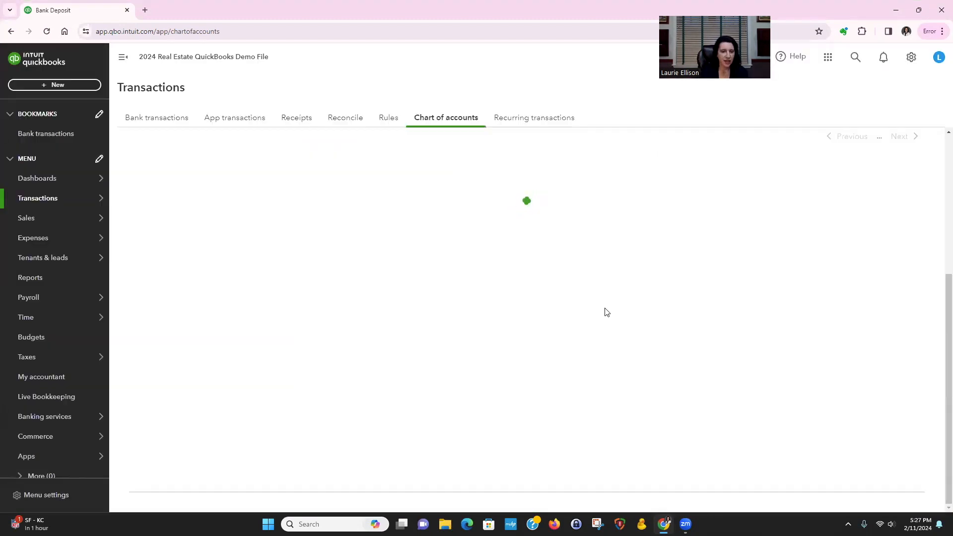
Rename the Sec. Deposit - 40 RR sub-account to "Sec. Deposit - 40 RR Unit 1" and save it
scroll(418, 284, "down", 1)
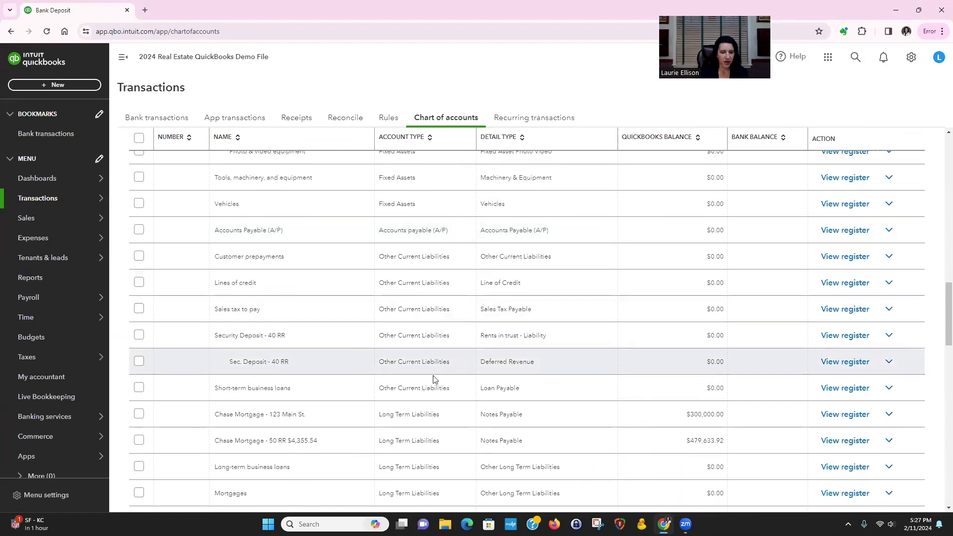
left_click(890, 363)
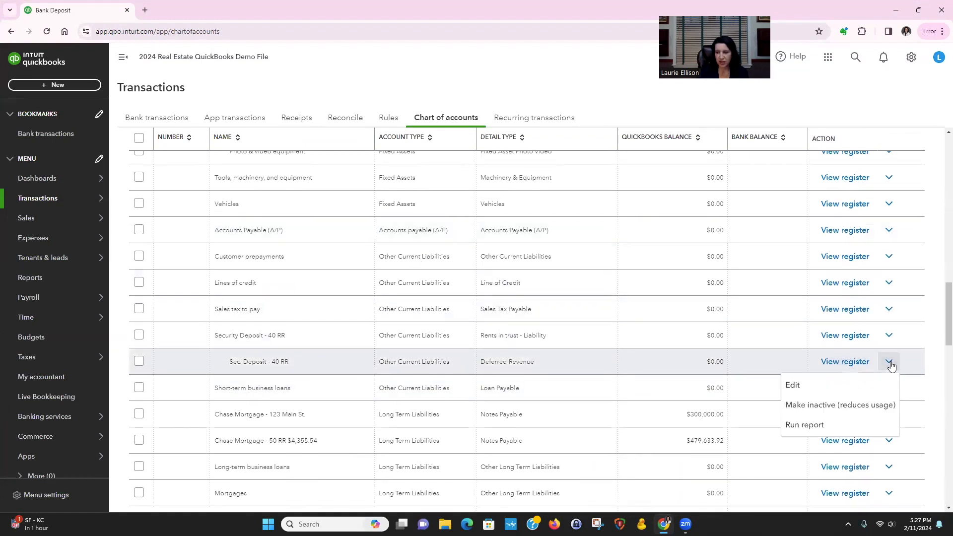
left_click(802, 391)
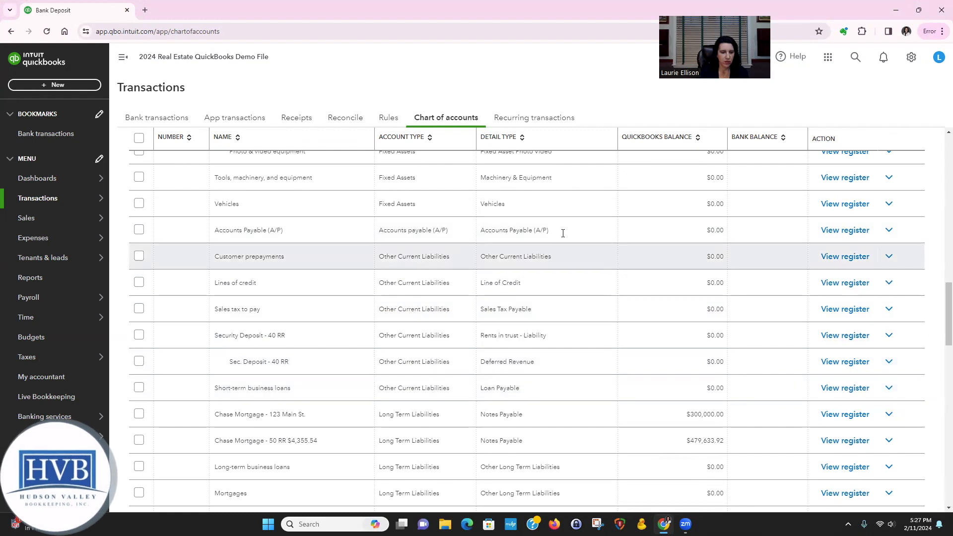
left_click(558, 163)
left_click(547, 167)
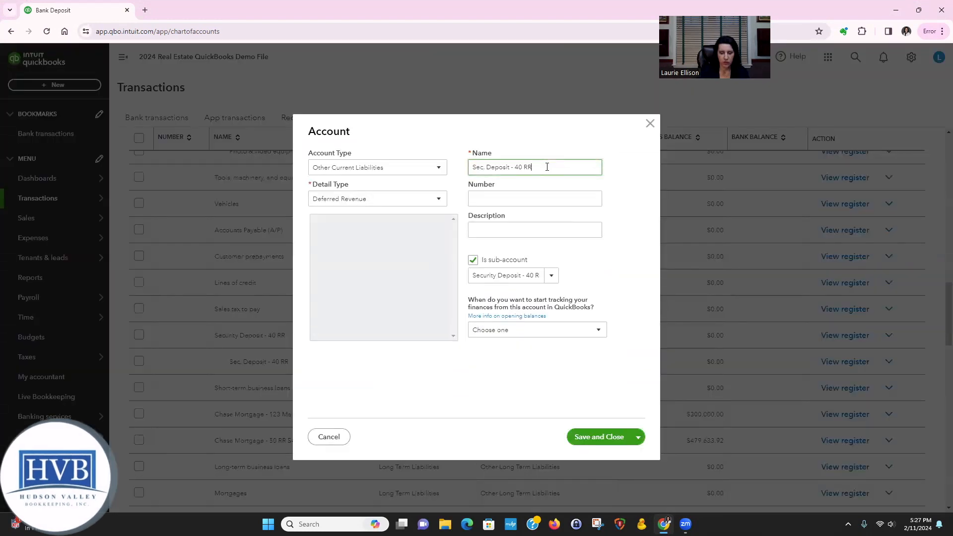
type("un")
key("BackSpace")
key("BackSpace")
type("Unit")
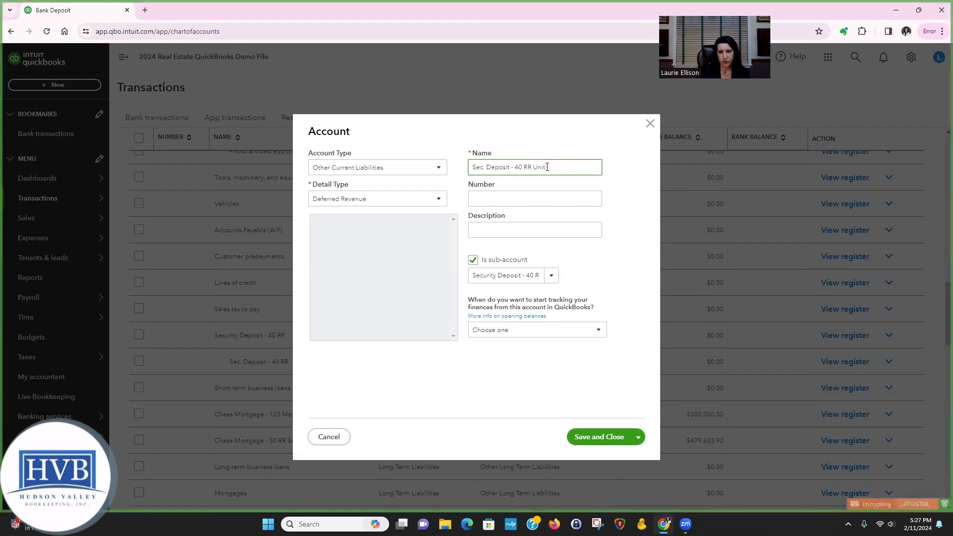
left_click(620, 433)
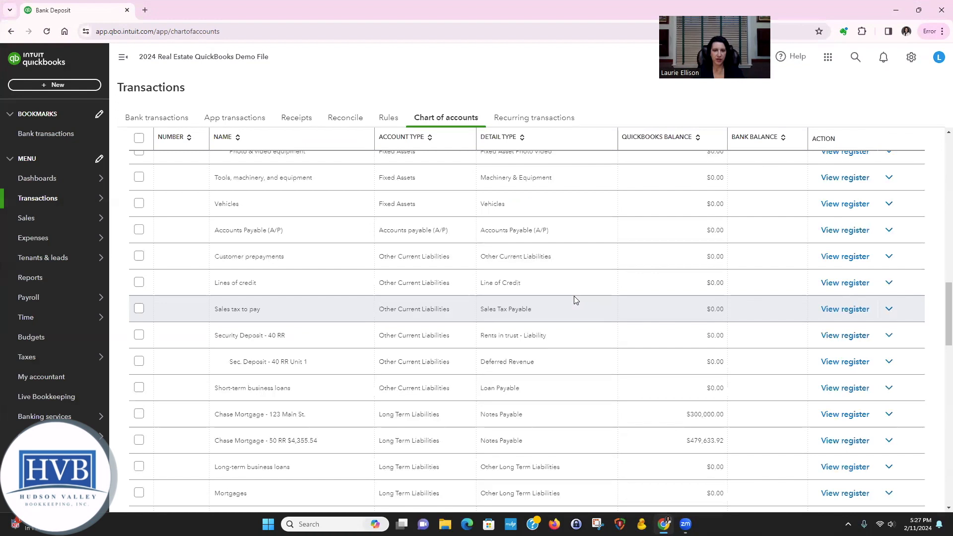
Start a new account with account type Other Current Liabilities and detail type Rents in trust - Liability
scroll(575, 300, "up", 6)
scroll(575, 302, "down", 20)
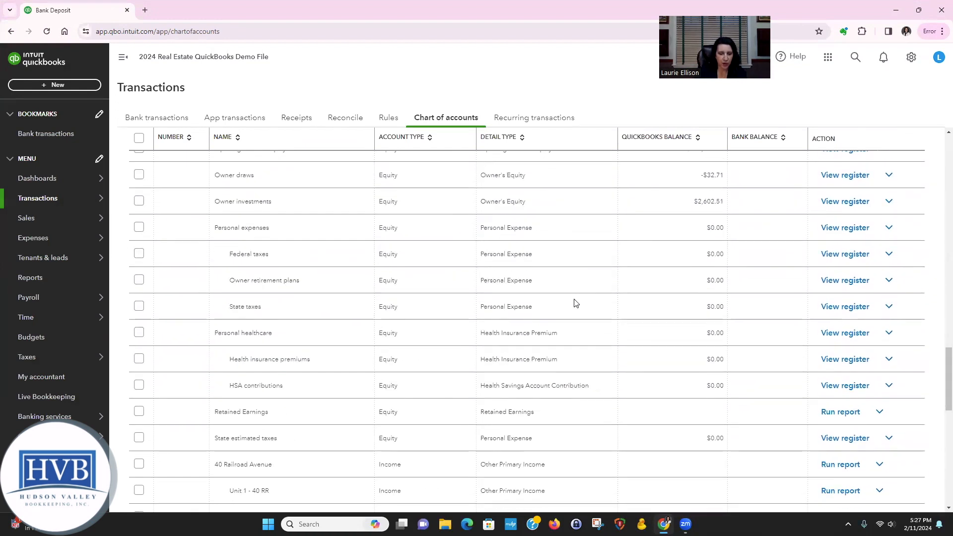
scroll(573, 302, "up", 2)
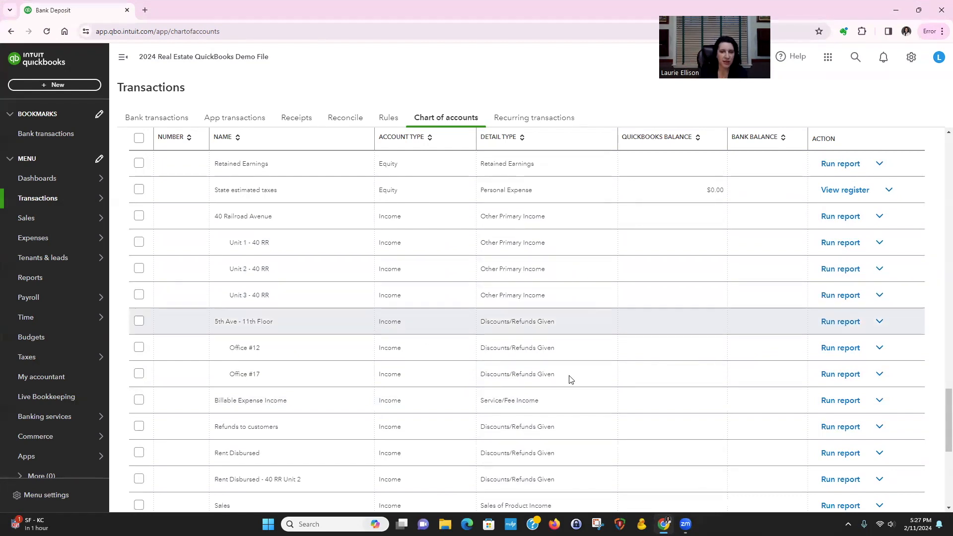
scroll(570, 379, "up", 11)
scroll(569, 380, "up", 15)
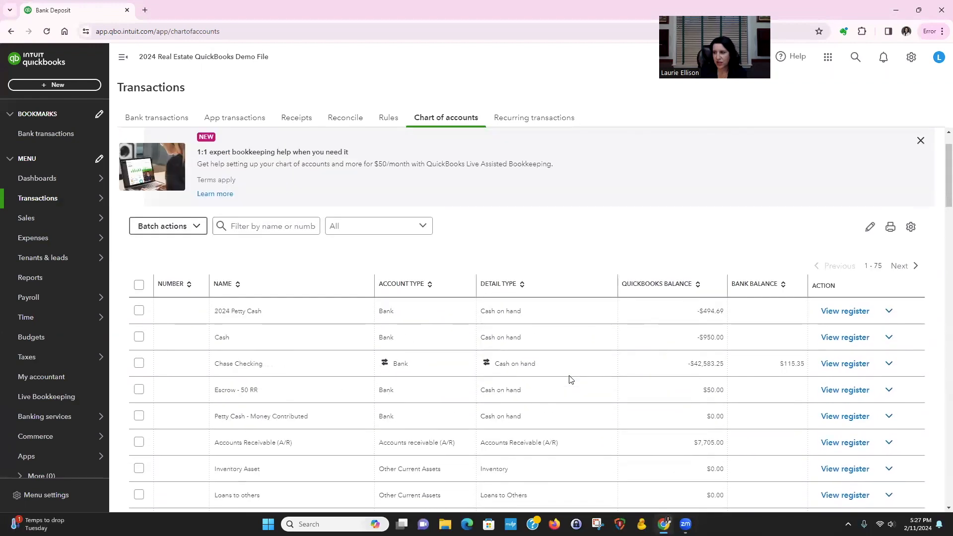
left_click(879, 152)
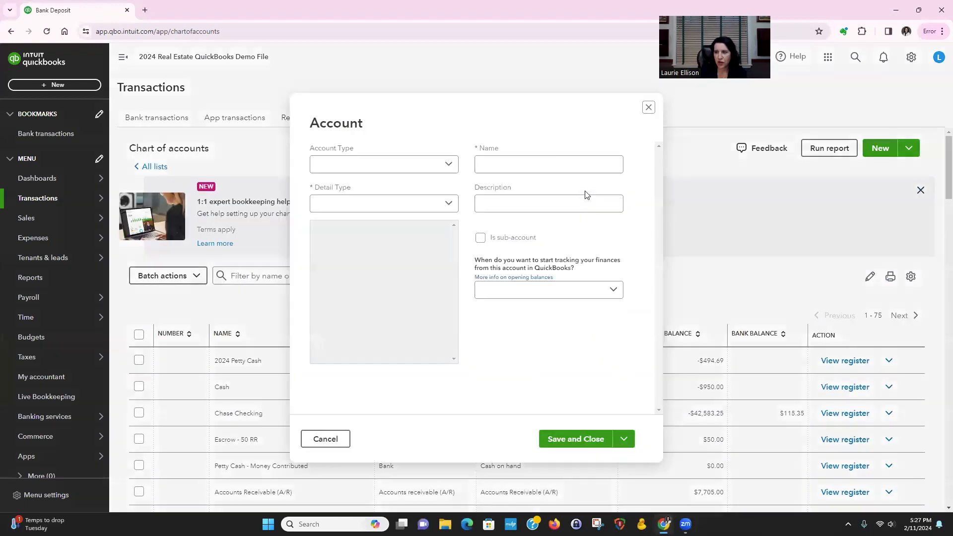
left_click(376, 166)
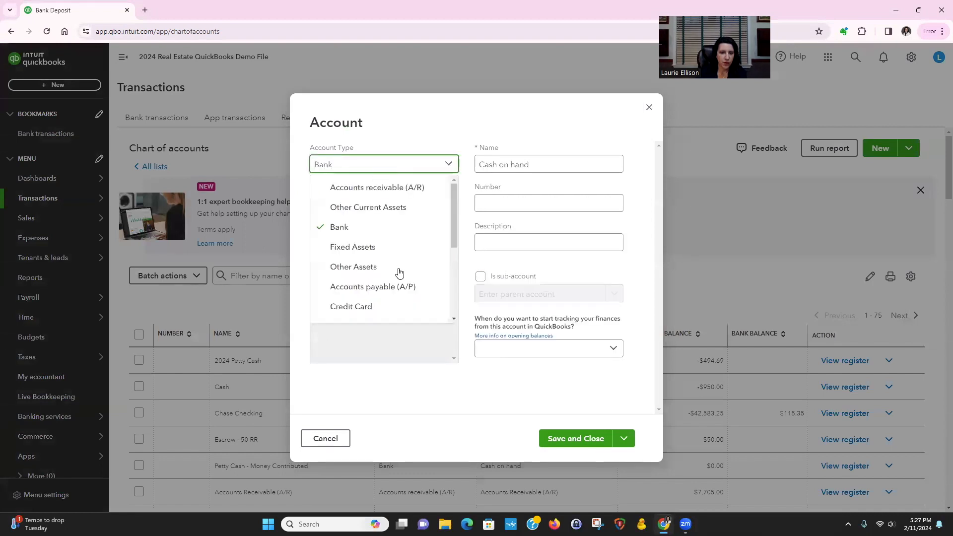
scroll(398, 272, "down", 3)
left_click(390, 225)
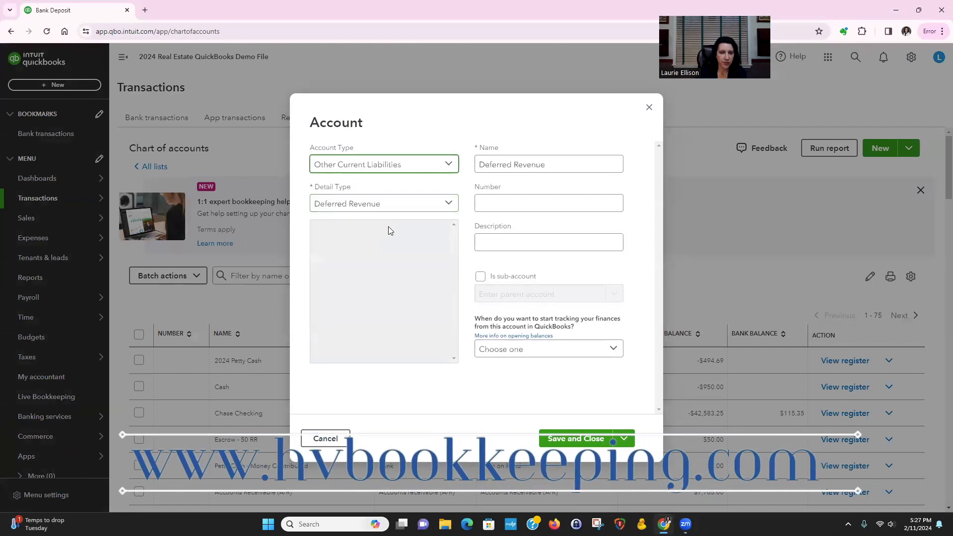
left_click(403, 205)
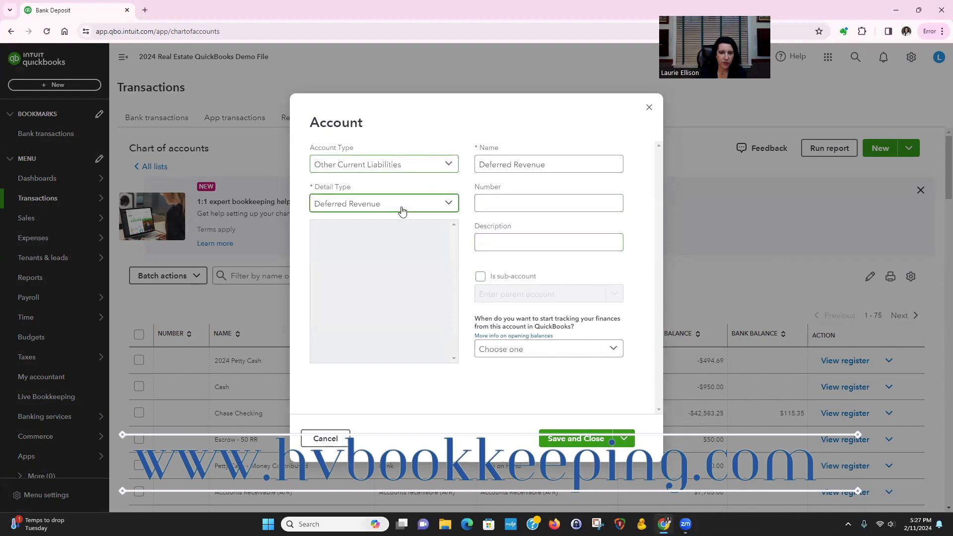
scroll(400, 247, "down", 4)
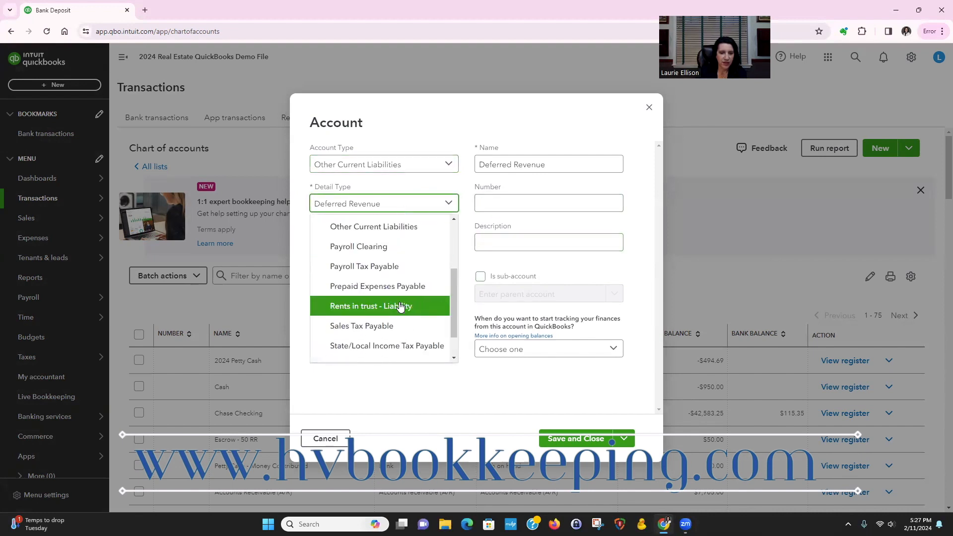
Make the new account a sub-account of Security Deposit - 40 RR
left_click(480, 276)
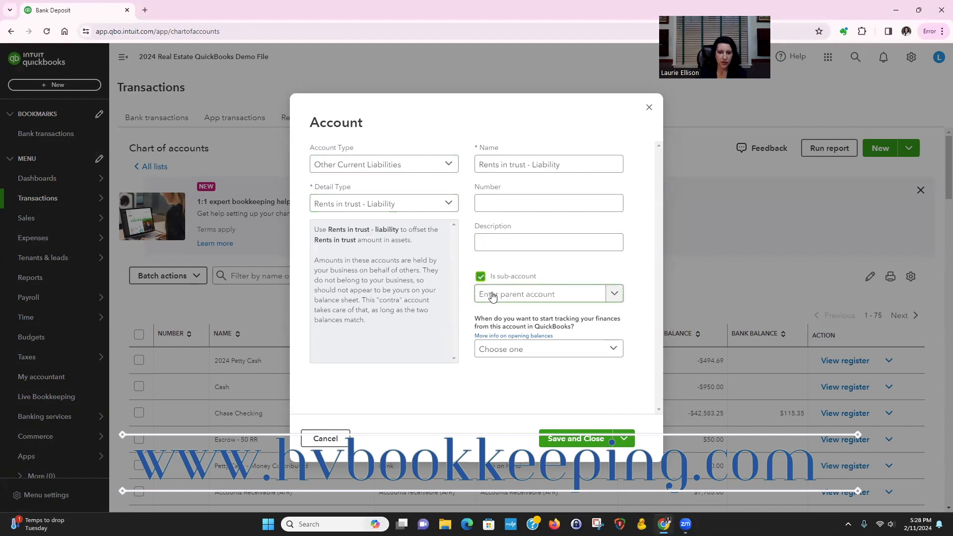
left_click(493, 296)
type("sec")
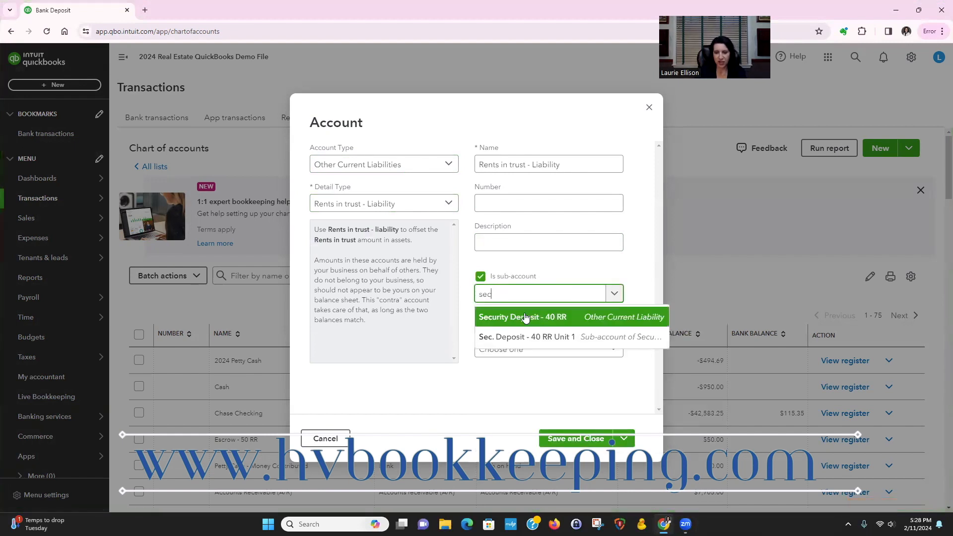
left_click(518, 318)
Name the new sub-account "Sec. Dep 40 RR - Unit 2" and save it
left_click(565, 163)
left_click_drag(565, 163, 465, 164)
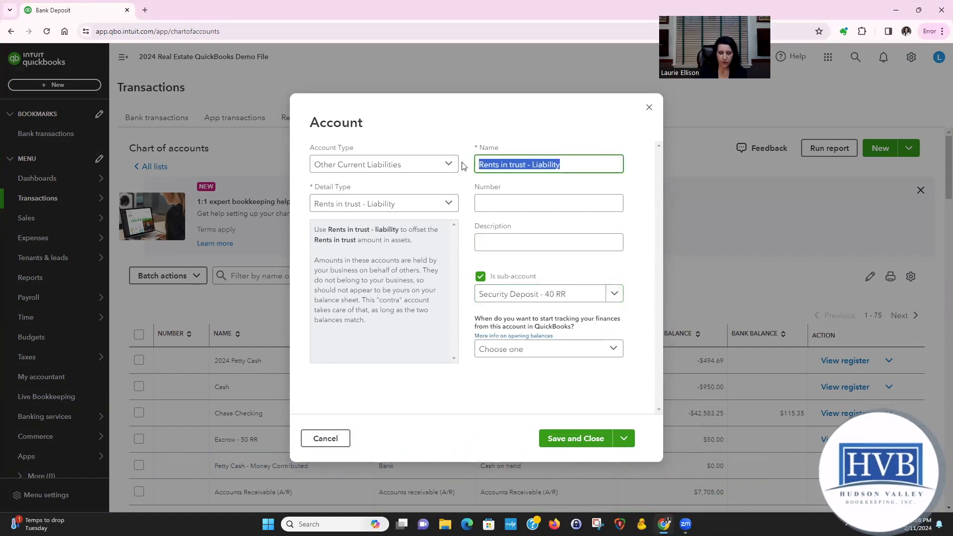
type("Sec. Dep 40 RR -")
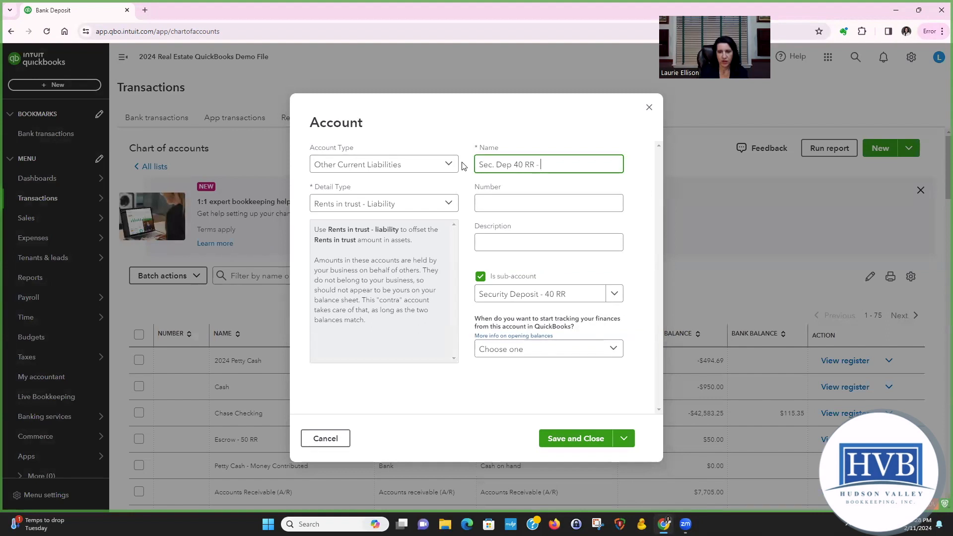
type("2")
left_click(624, 438)
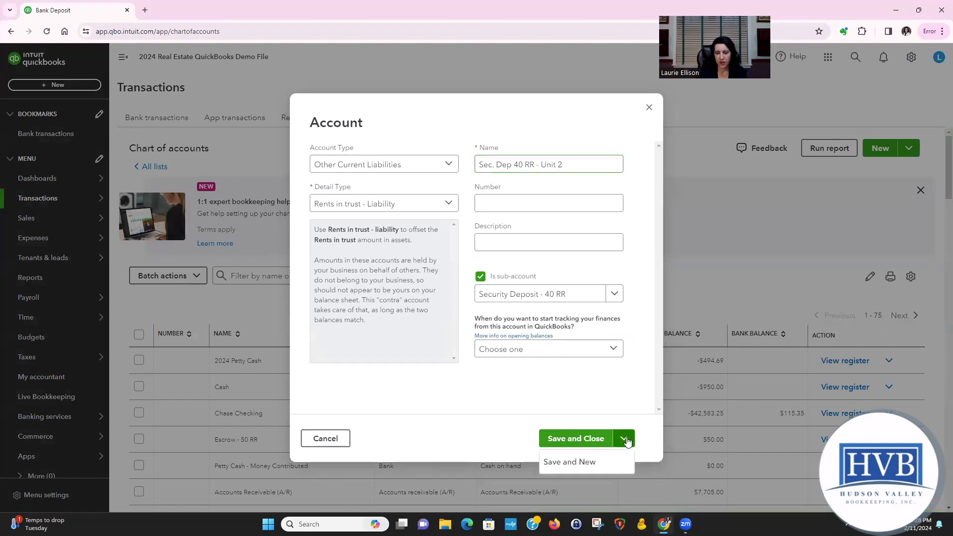
left_click(585, 461)
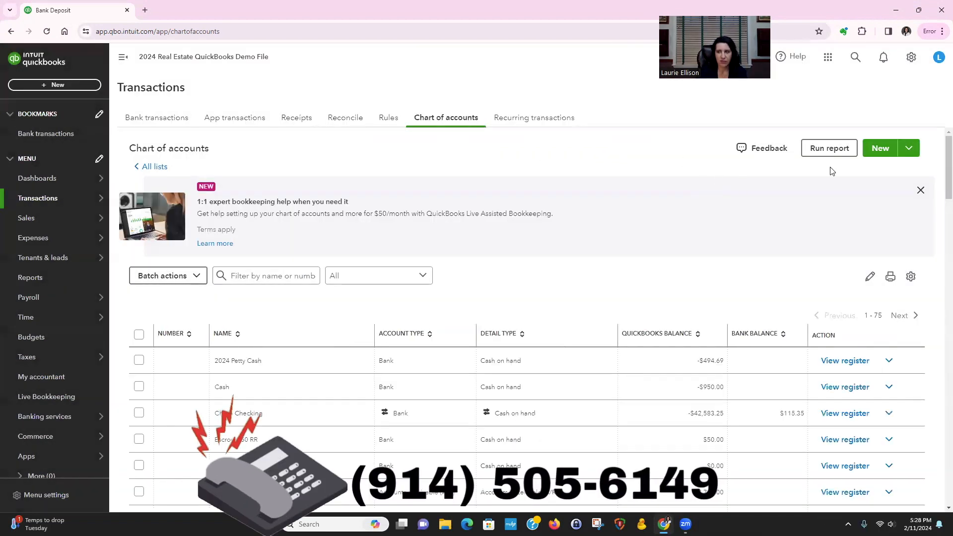
Start another account, setting its type to Other Current Liabilities and its detail type to Rents in trust - Liability
left_click(881, 150)
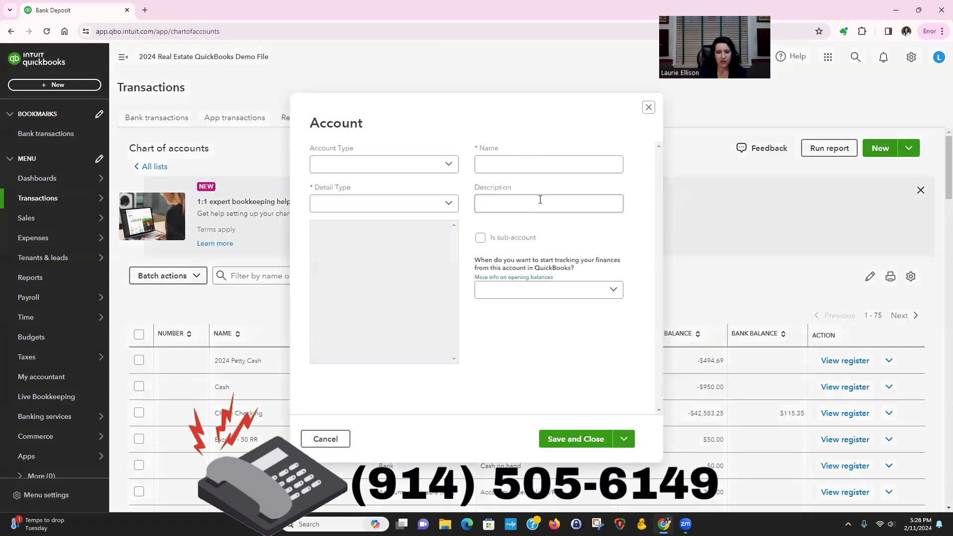
left_click(437, 165)
scroll(403, 235, "down", 3)
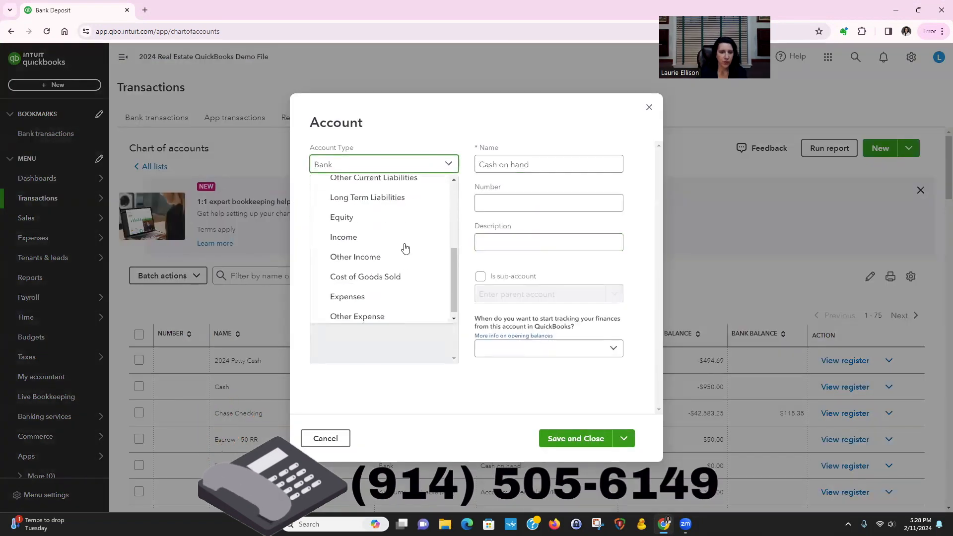
scroll(403, 237, "up", 1)
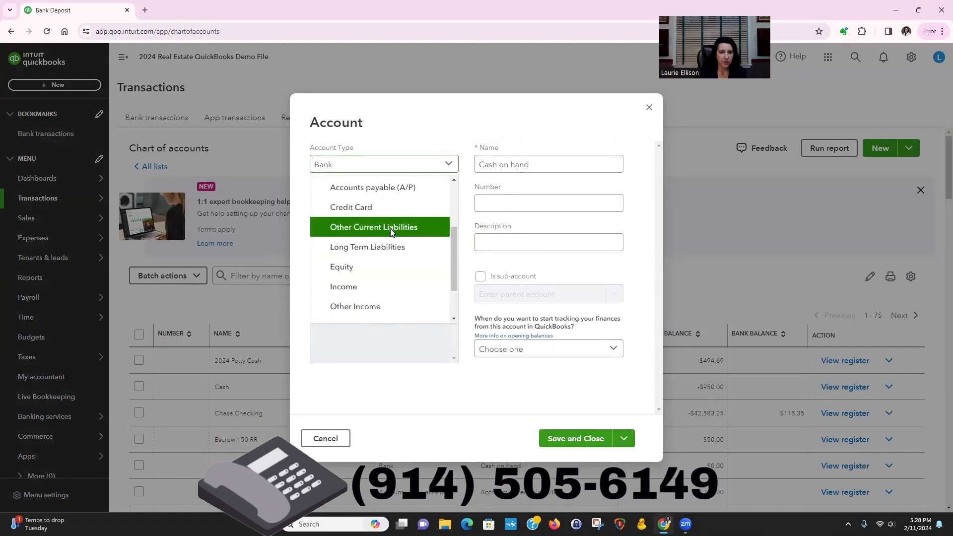
left_click(385, 226)
scroll(406, 263, "down", 2)
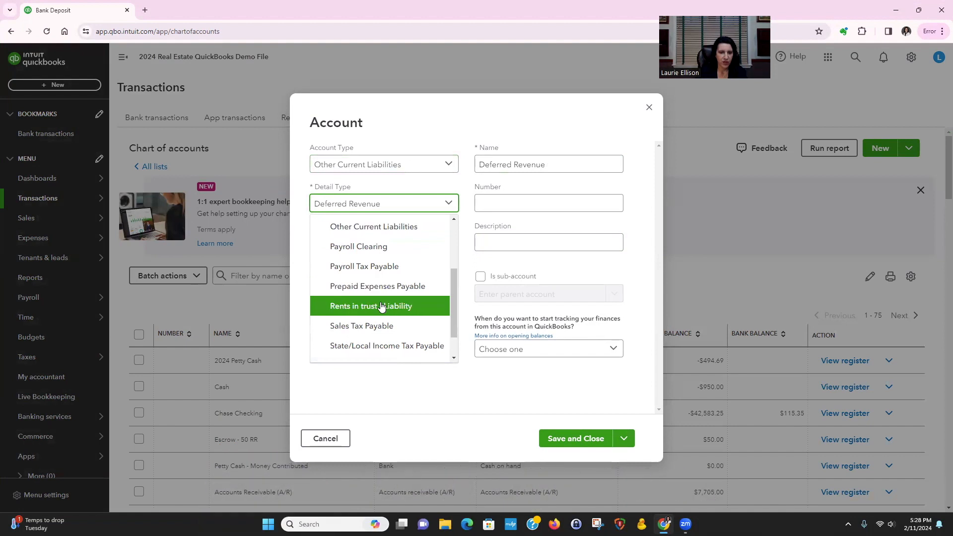
left_click(393, 306)
Set Security Deposit - 40 RR as the parent of this additional account
left_click(480, 277)
left_click(498, 297)
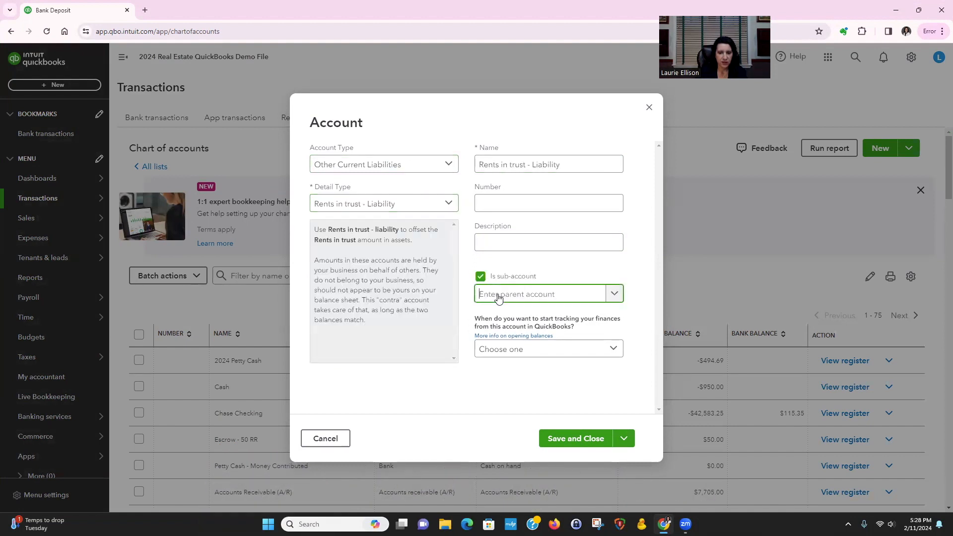
type("sec")
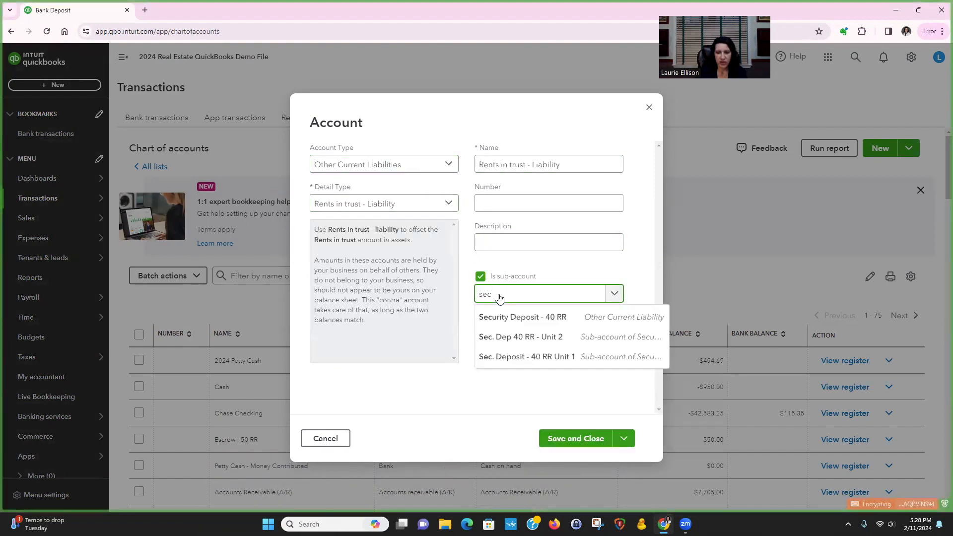
left_click(529, 319)
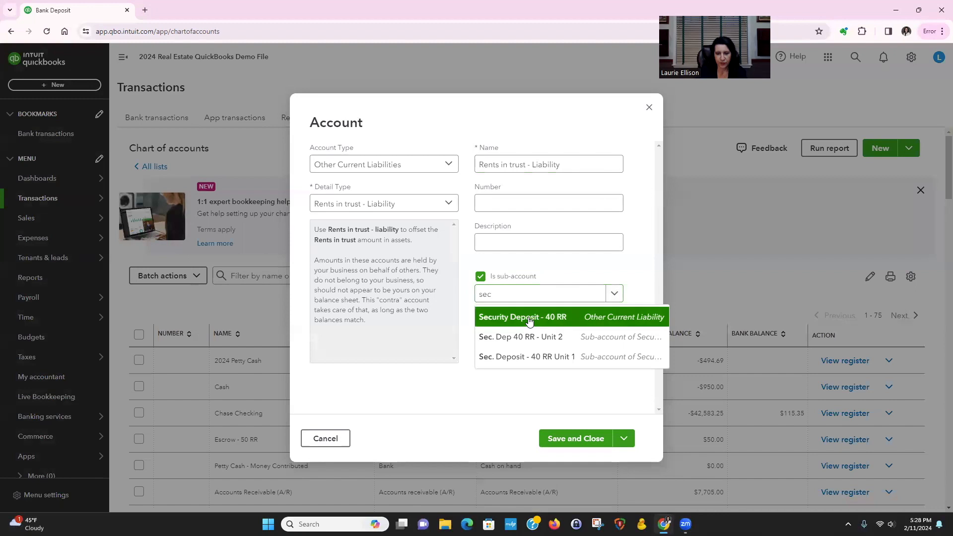
Replace the default account name with "Sec. Deposit 40 RR - Unit" plus the unit number, and save the sub-account
left_click(564, 163)
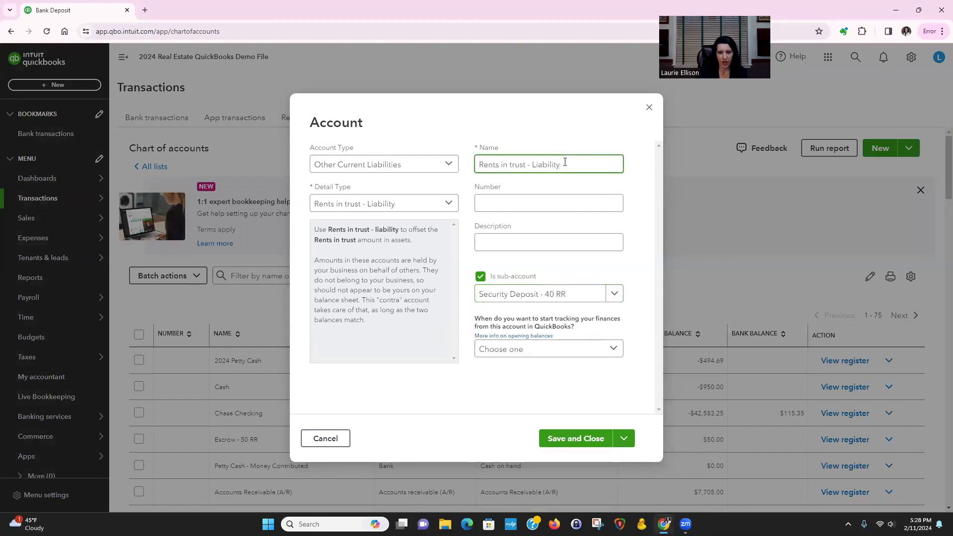
key("BackSpace")
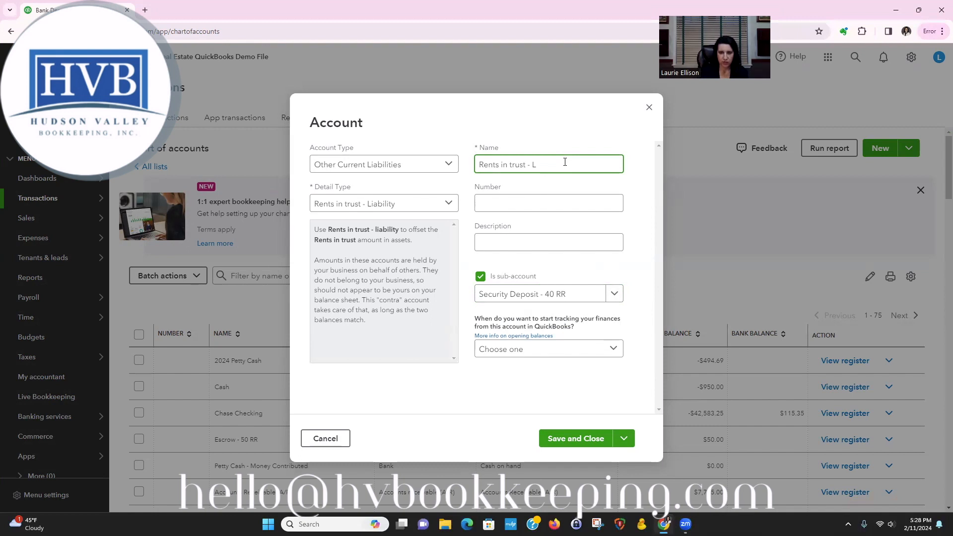
left_click_drag(565, 162, 483, 161)
key("BackSpace")
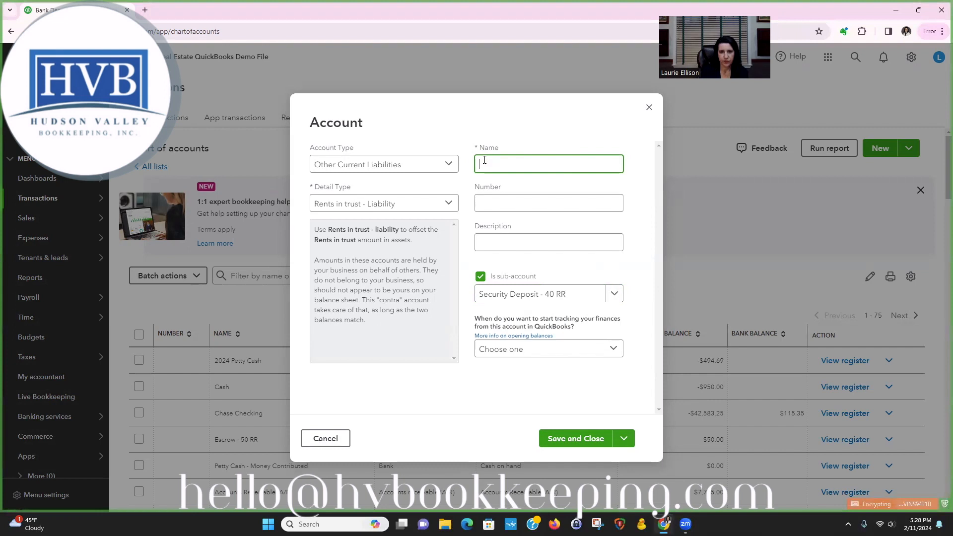
type("Sec. Deposit 40 RR - Unit 3")
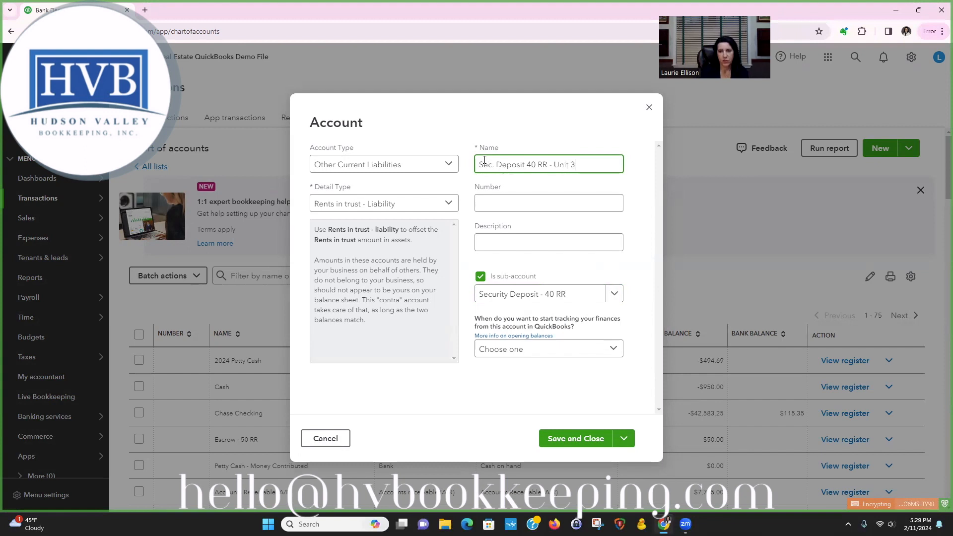
left_click(595, 439)
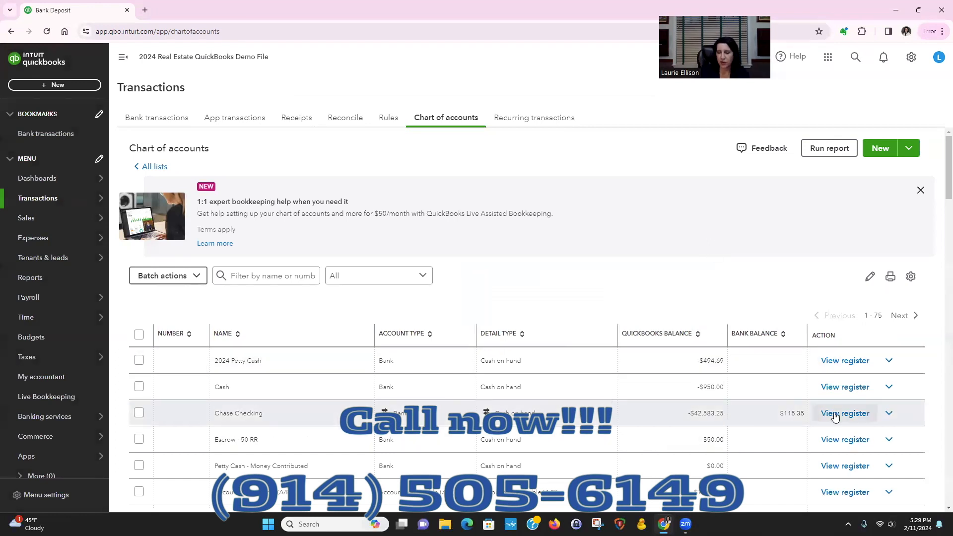
Start a new deposit in the Chase Checking register with the memo "Security Deposit #2"
left_click(840, 416)
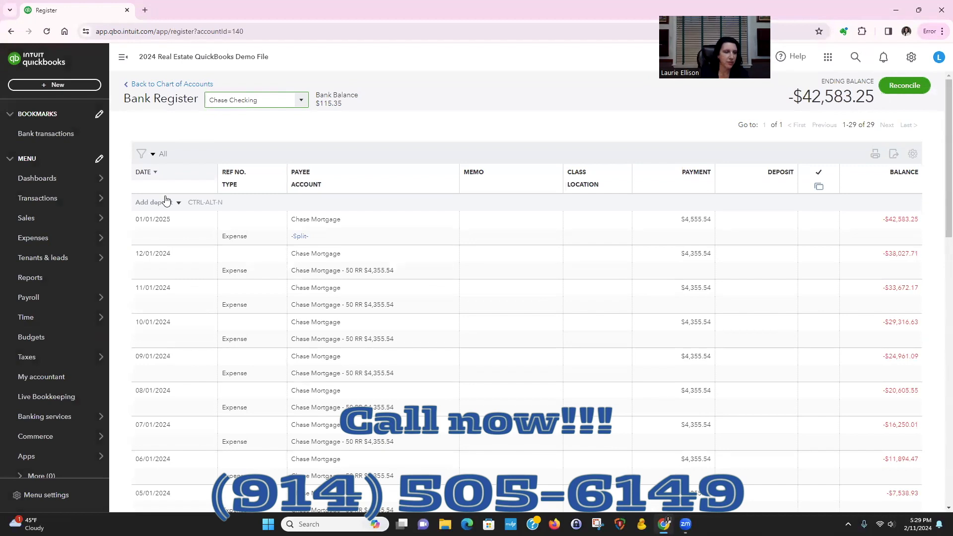
left_click(159, 204)
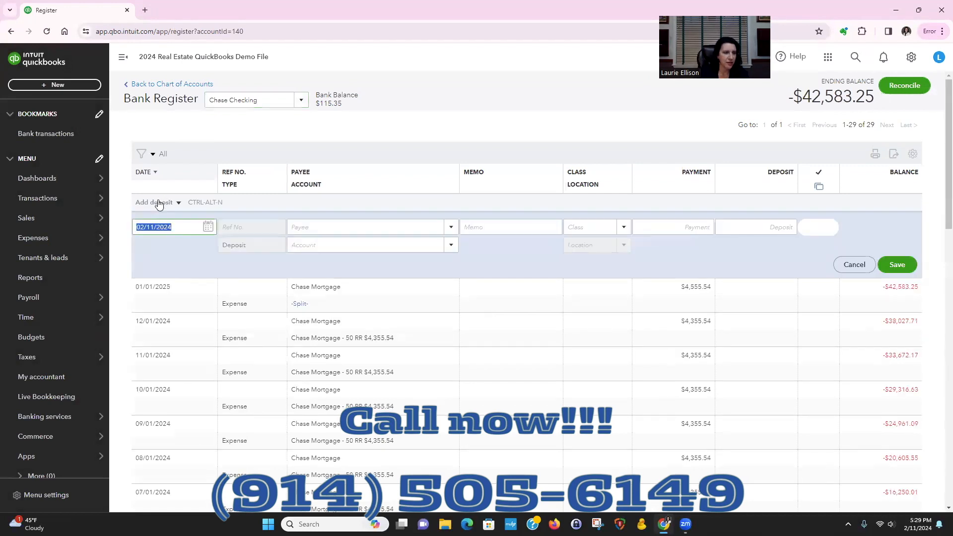
key("Tab")
key("Tab")
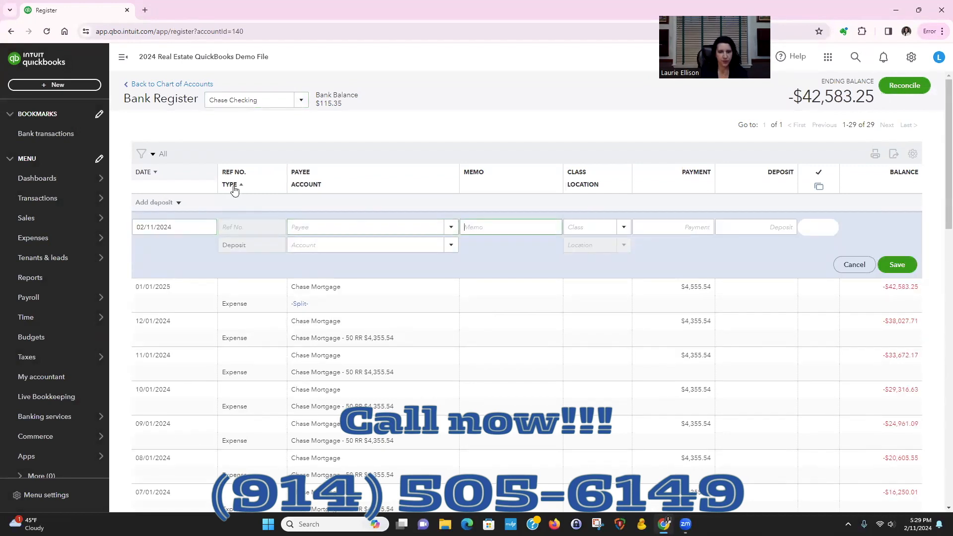
type("Sec")
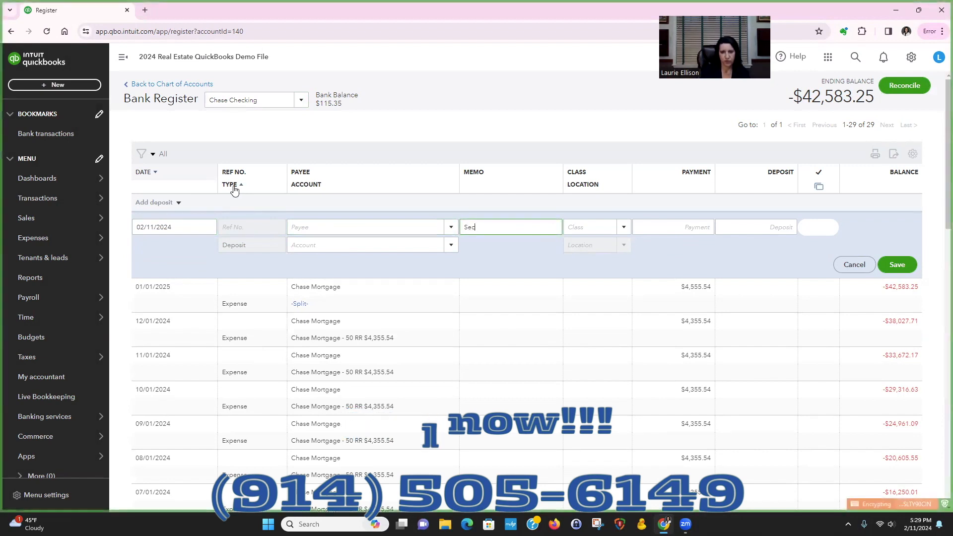
type("urity Deposit #")
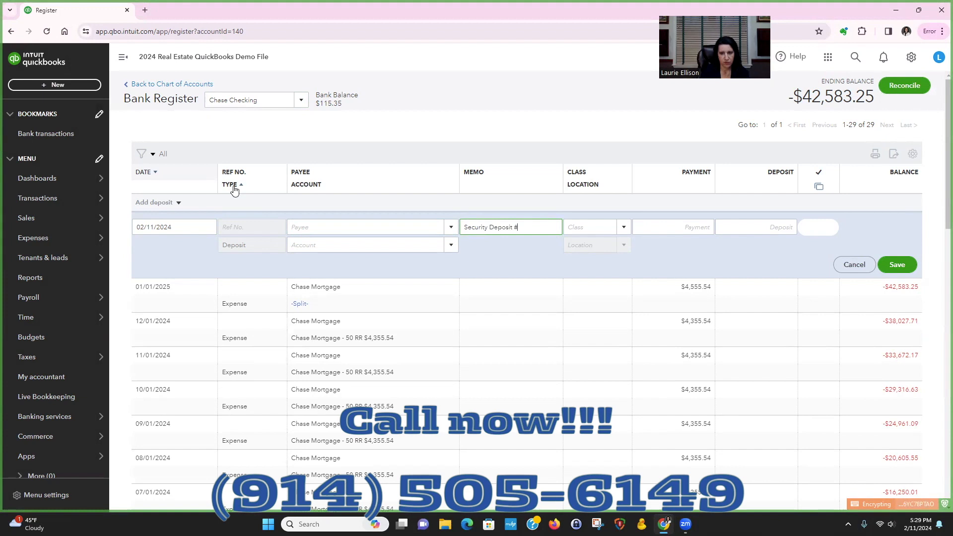
type("2")
key("Tab")
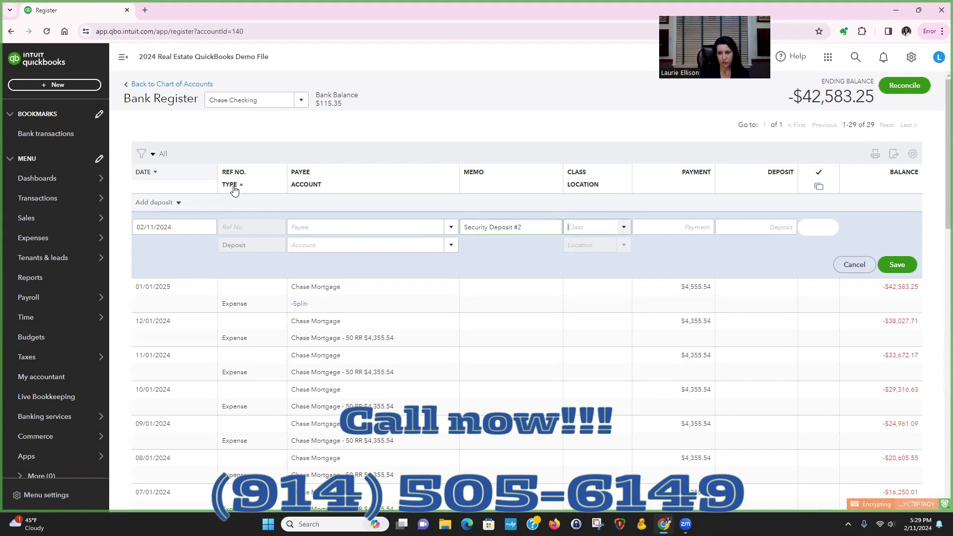
Set the deposit amount of the new register entry to 2,500
key("Tab")
key("Tab")
type("2")
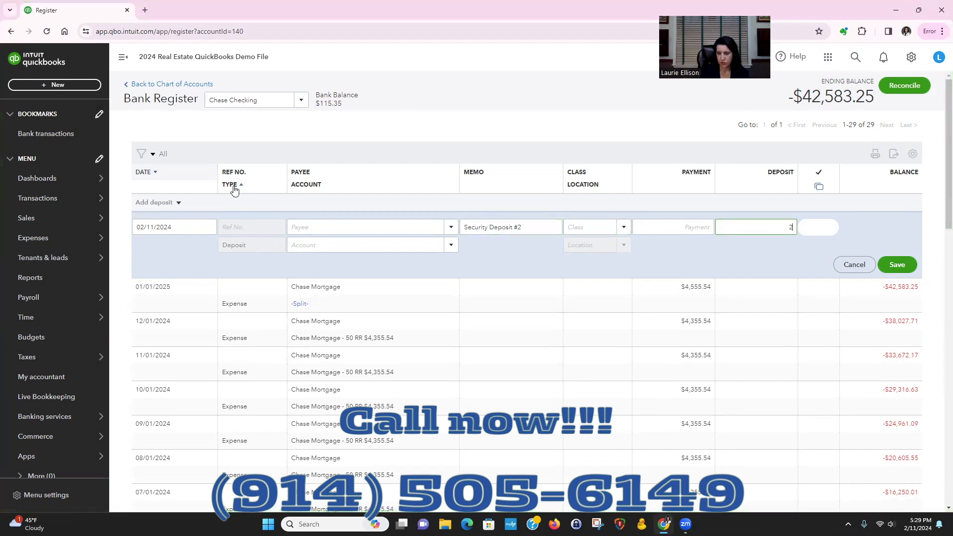
type("500")
key("Tab")
Try to find the Unit 2 security deposit sub-account for the register deposit, searching "sec" and "unit" and browsing the account list
type("sec")
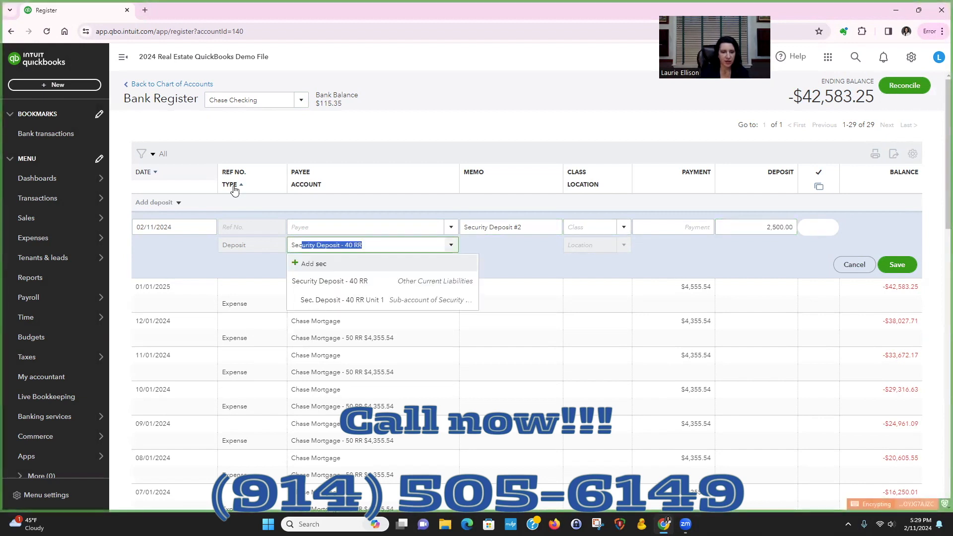
key("BackSpace")
key("BackSpace")
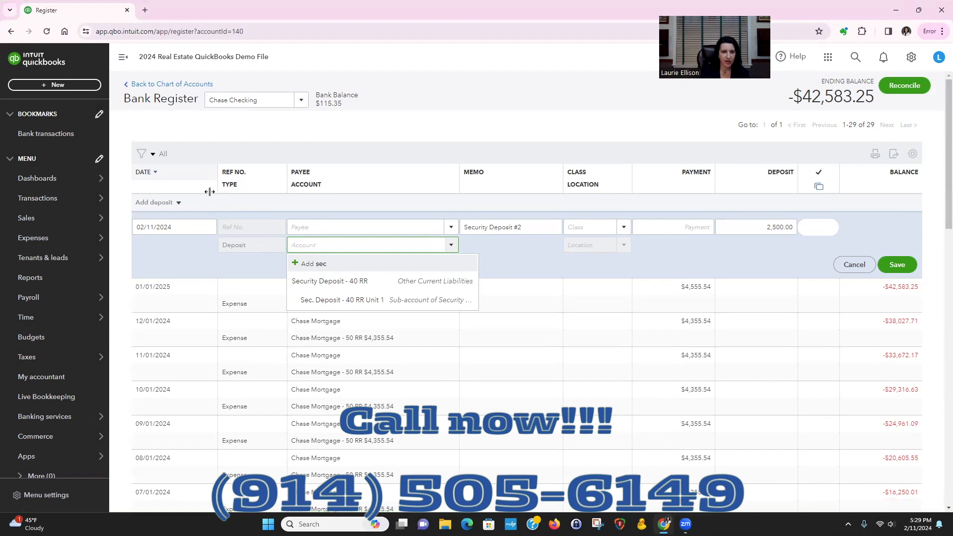
type("unit")
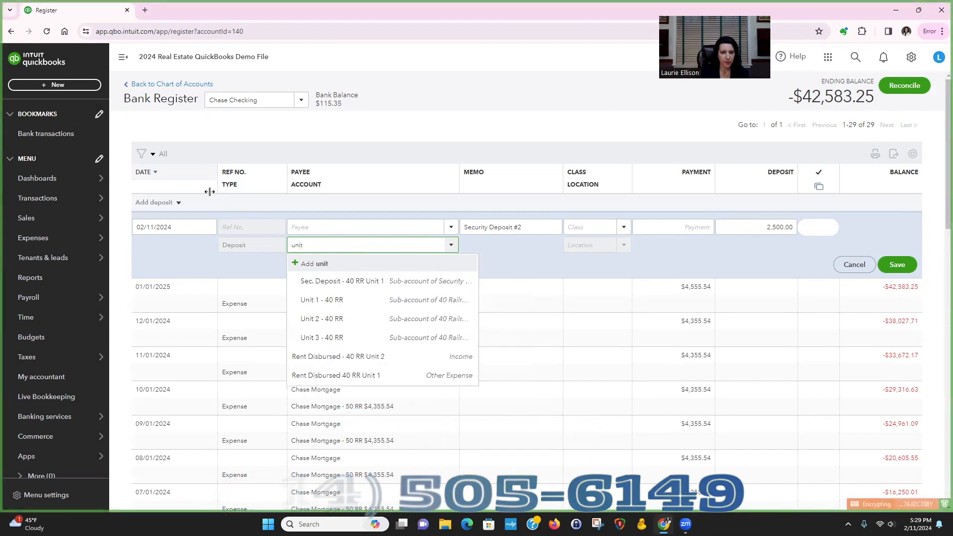
left_click(447, 245)
scroll(456, 316, "up", 2)
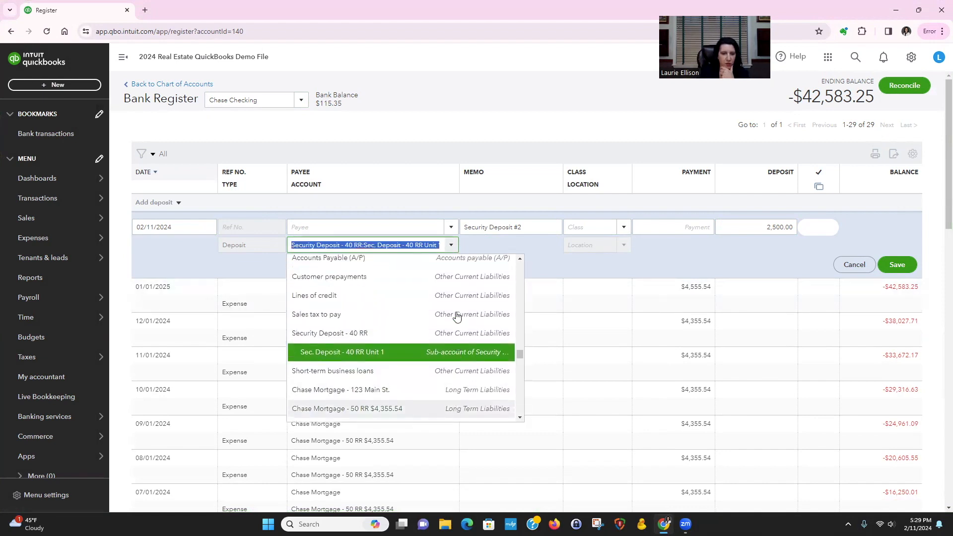
scroll(457, 316, "down", 2)
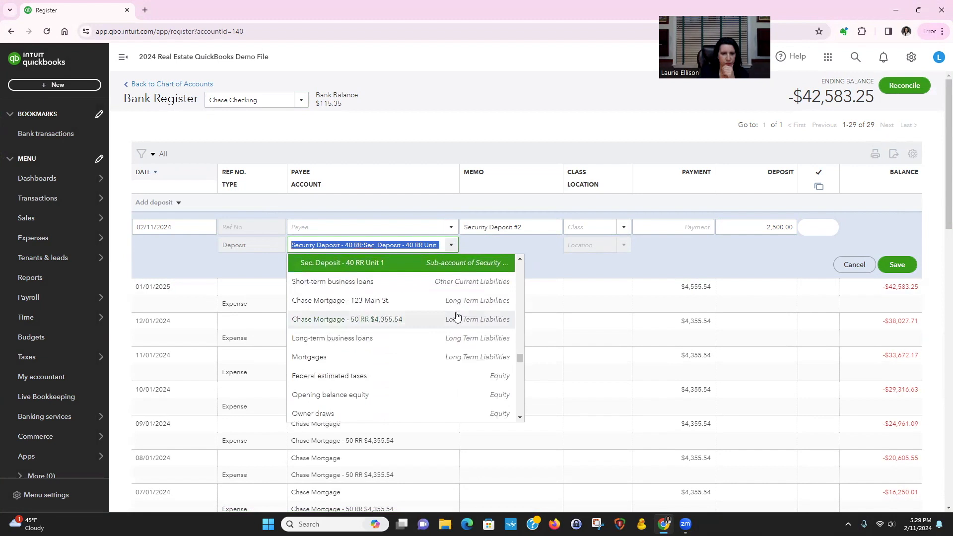
scroll(457, 316, "up", 4)
scroll(457, 316, "up", 5)
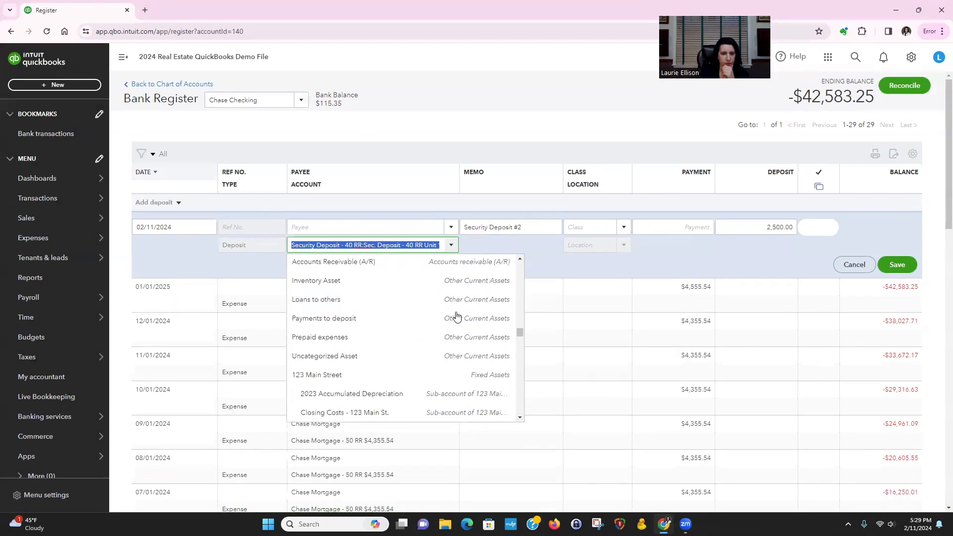
type("sec")
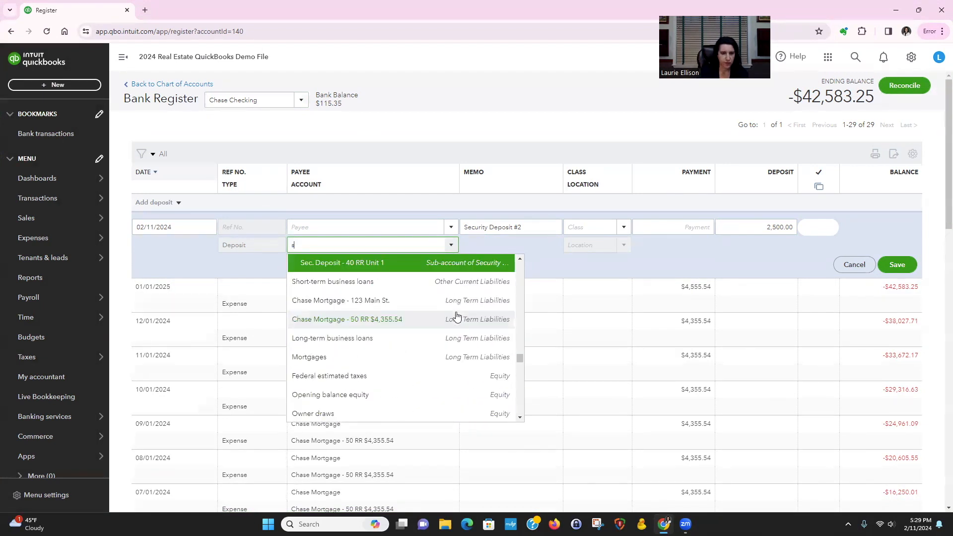
key("Escape")
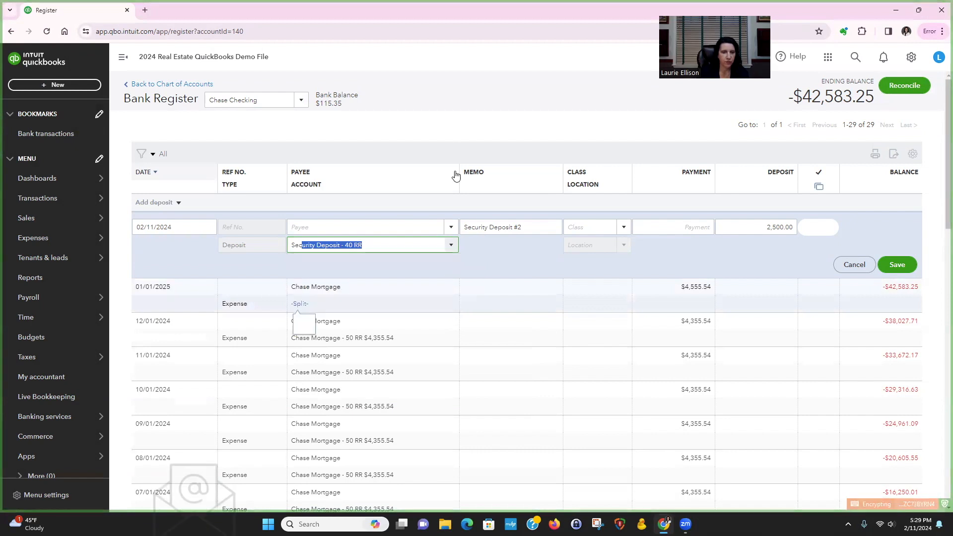
left_click(447, 136)
Open the chart of accounts and filter it by "sec" to check the security deposit sub-accounts
mouse_move(55, 198)
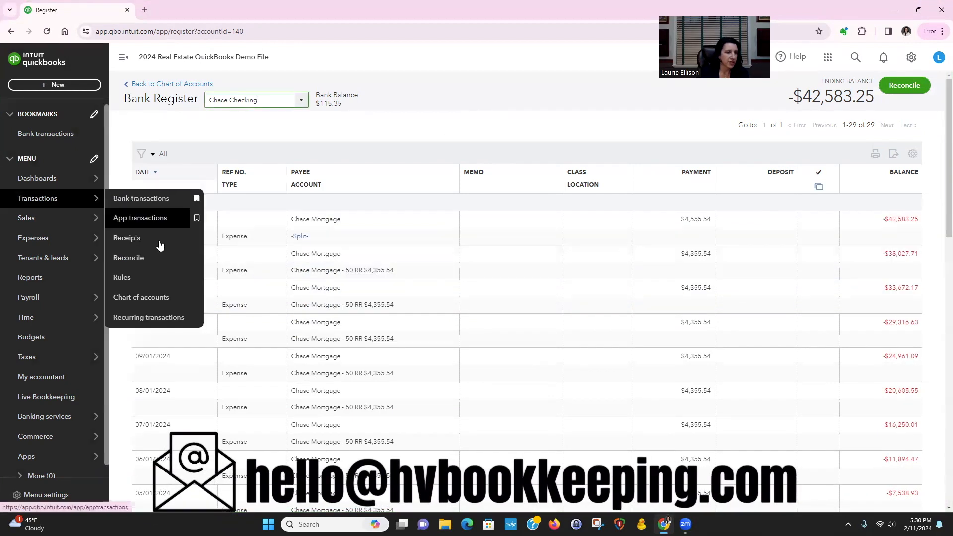
left_click(154, 298)
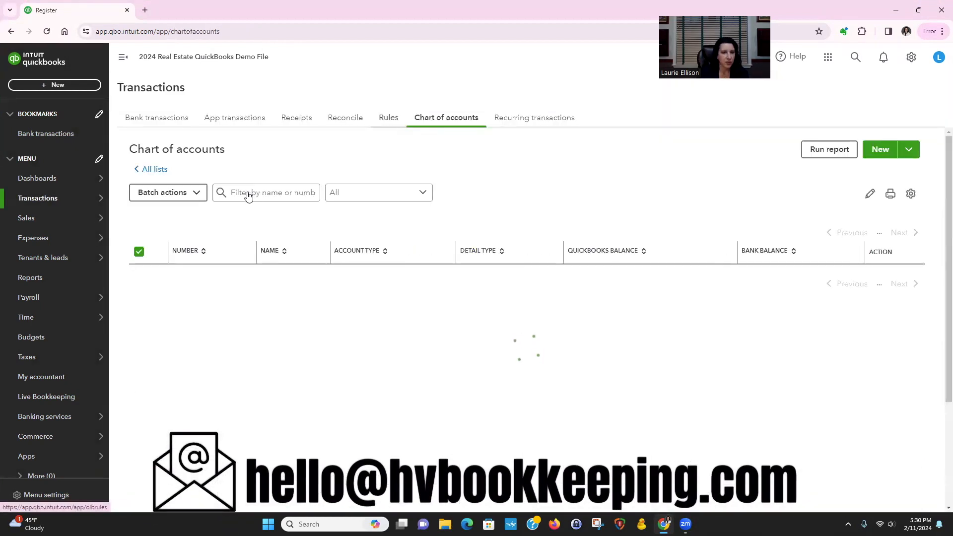
left_click(247, 194)
type("sec")
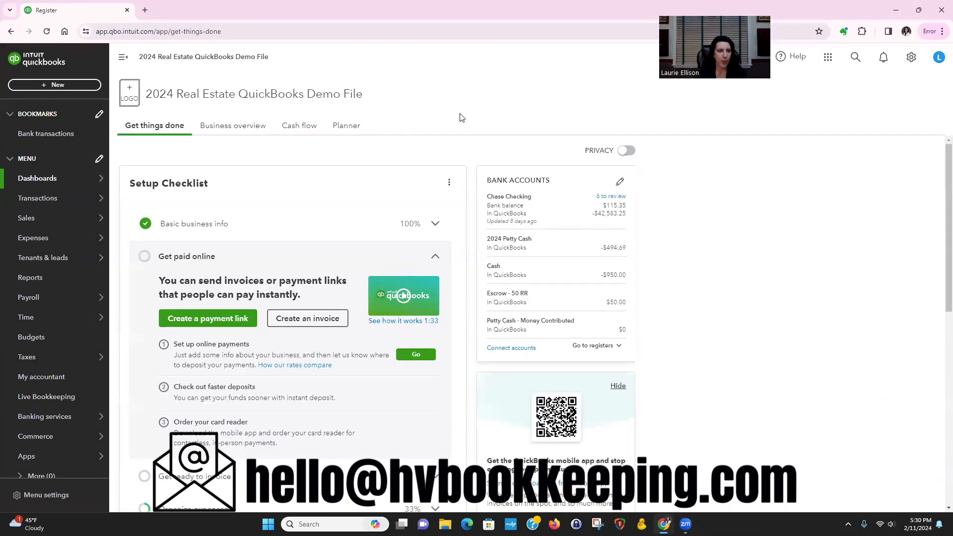
Create a bank deposit whose first line puts 3,000 into the Sec. Deposit - 40 RR Unit 1 sub-account
left_click(55, 86)
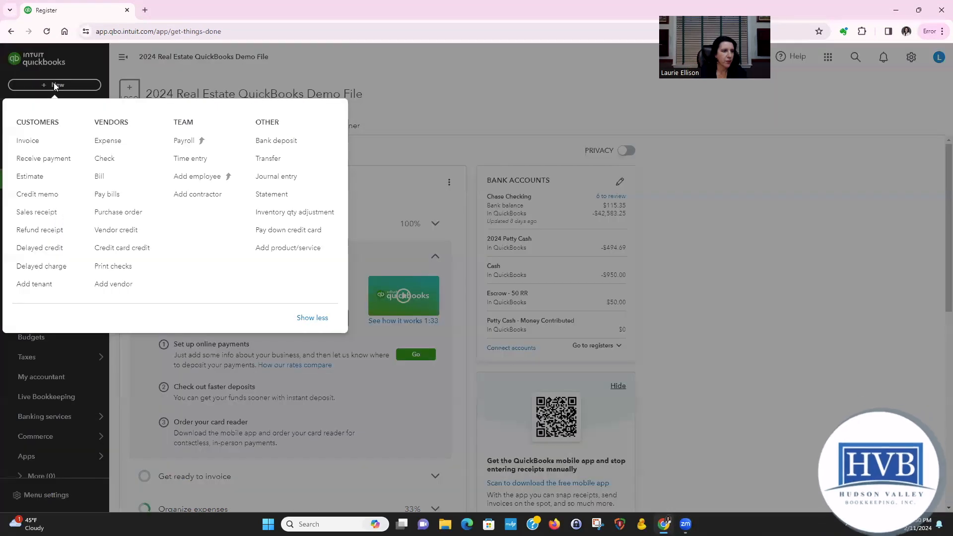
left_click(288, 142)
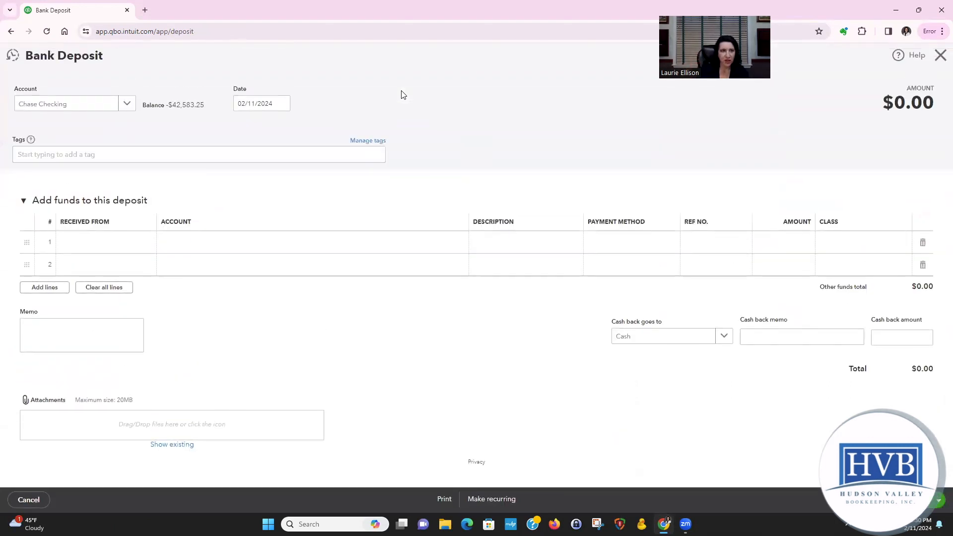
left_click(213, 248)
type("sec")
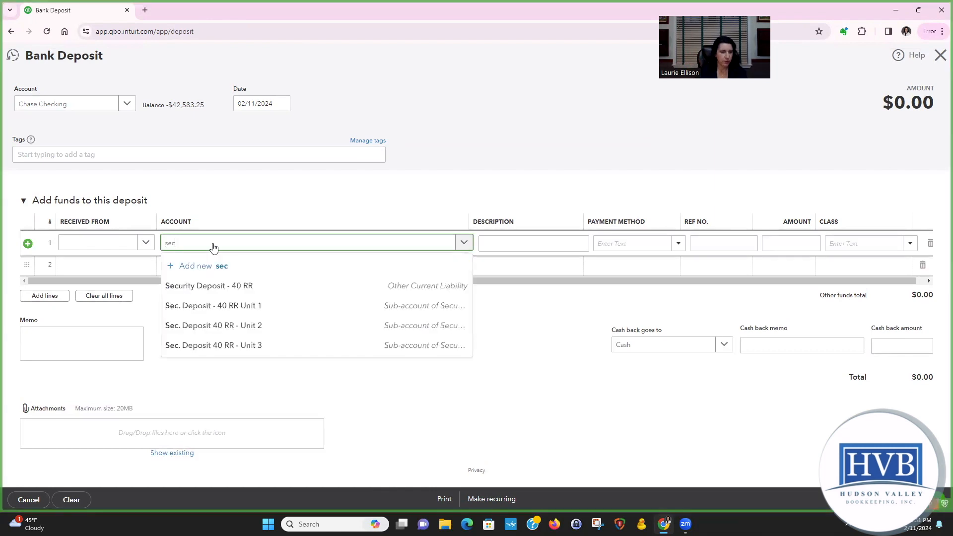
left_click(250, 305)
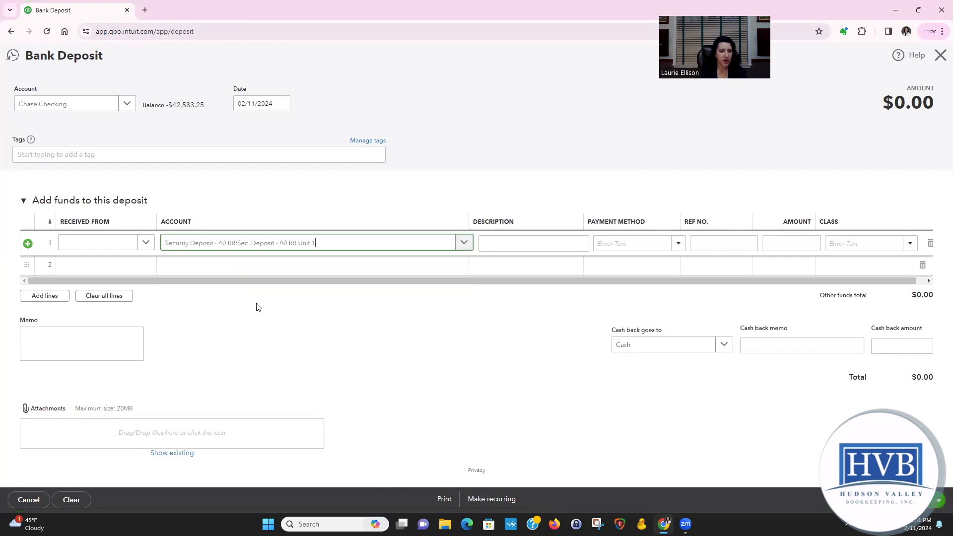
left_click(772, 244)
type("3000")
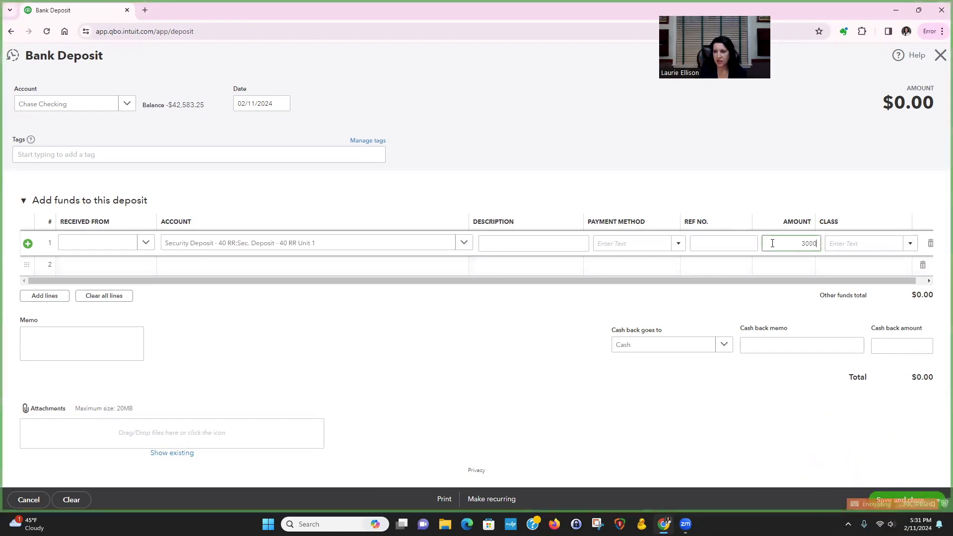
Add a second deposit line for the rent, assigned to the income sub-account Unit 1 - 40 RR
left_click(382, 263)
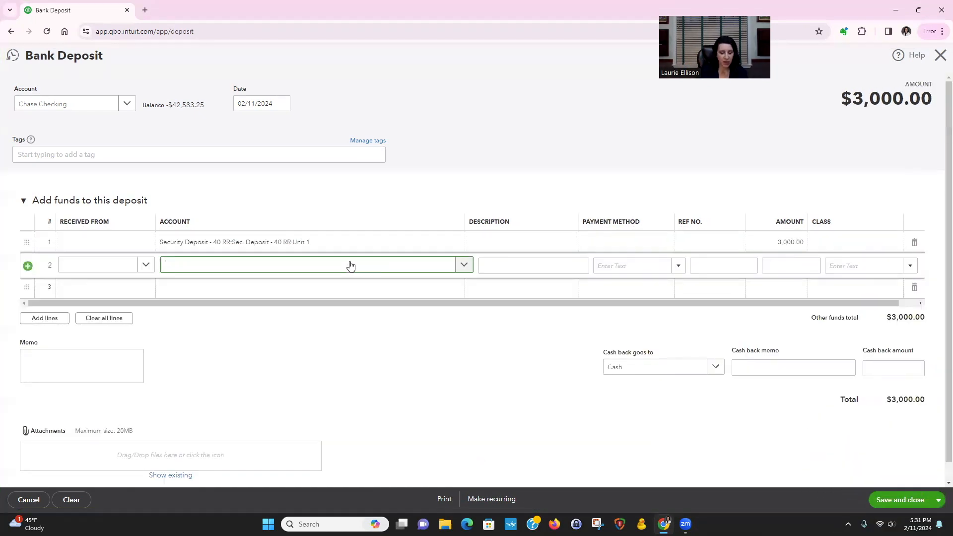
type("rent")
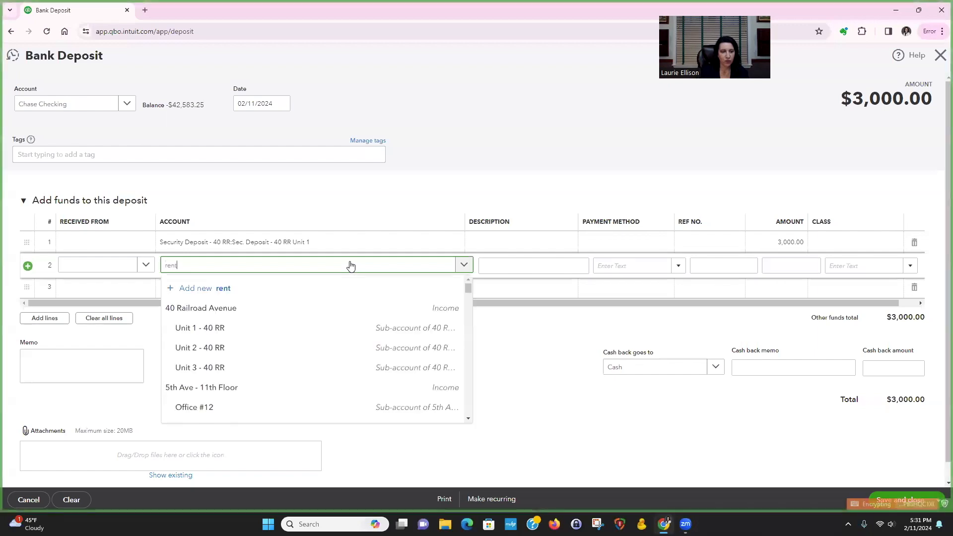
key("BackSpace")
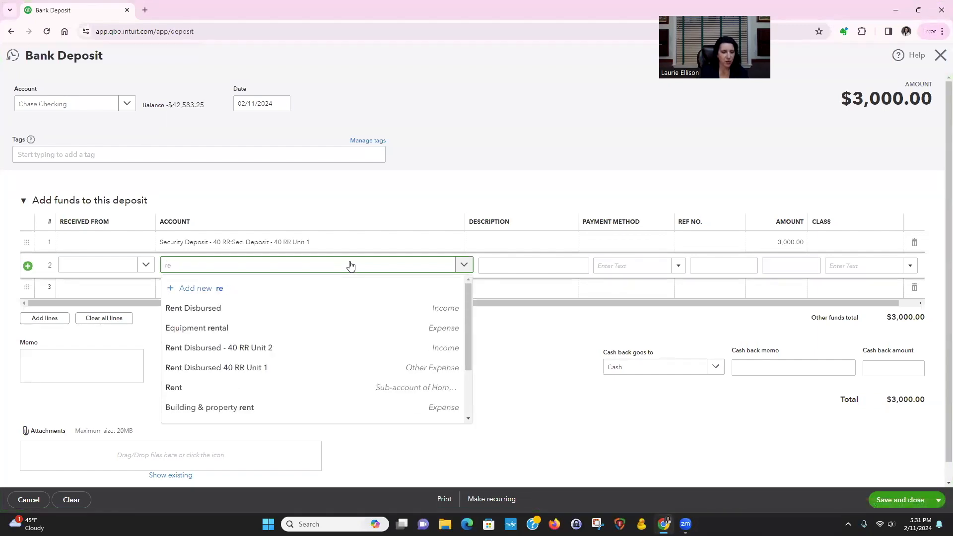
key("BackSpace")
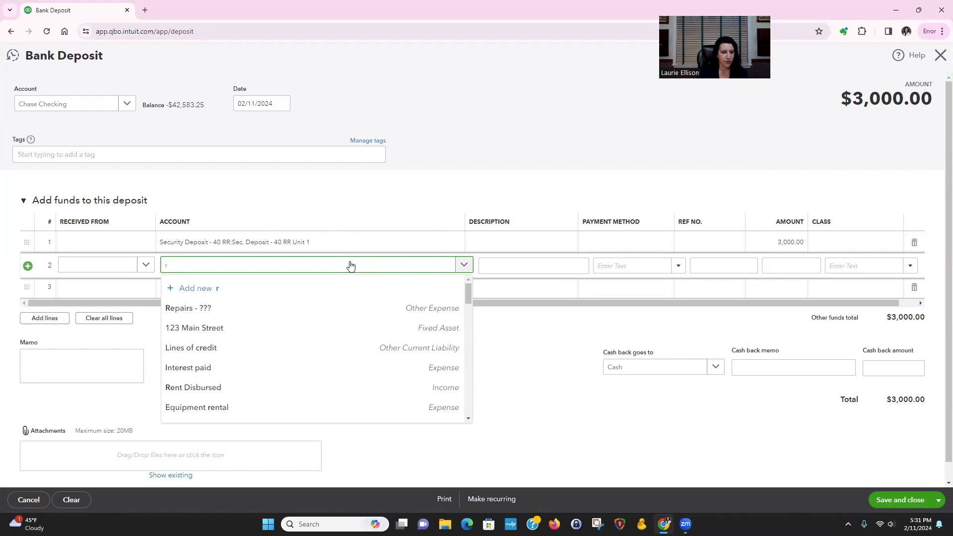
key("BackSpace")
type("40")
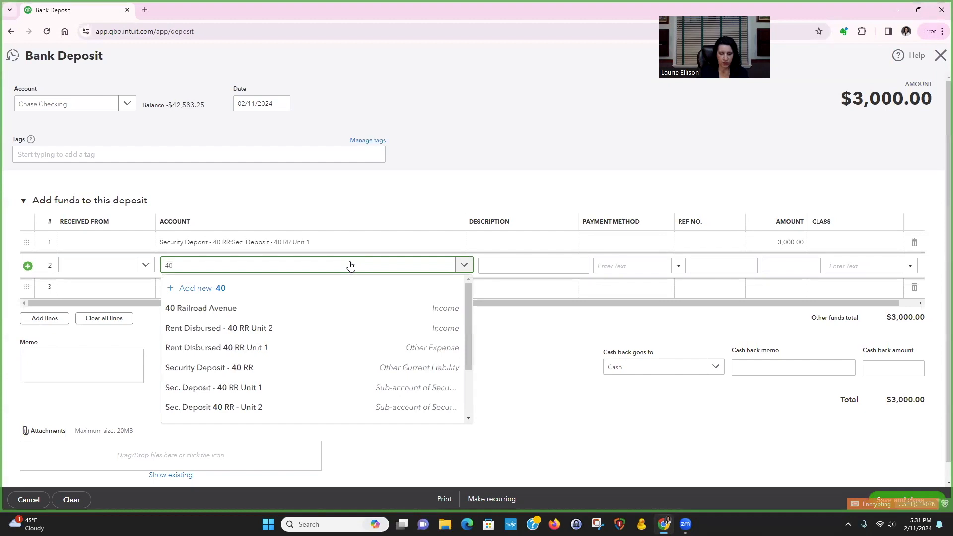
key("BackSpace")
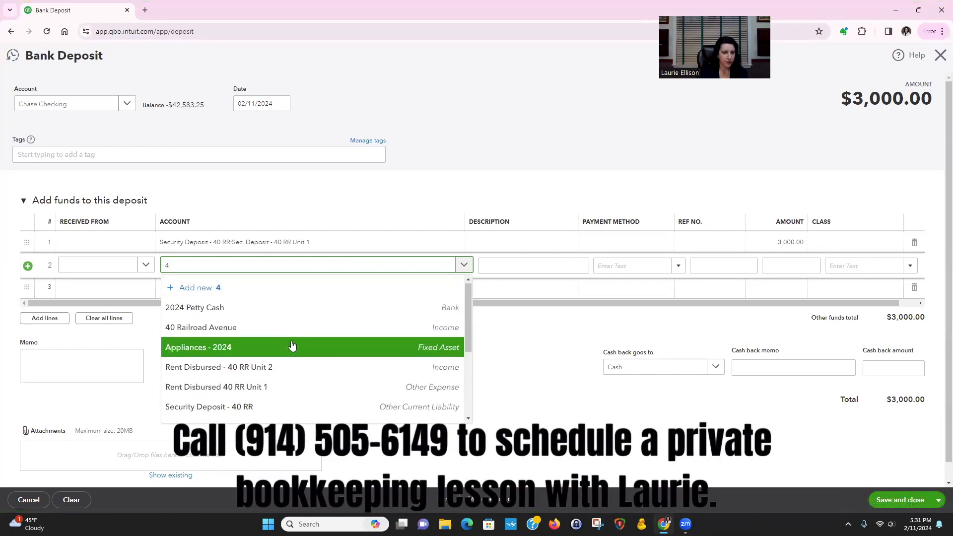
scroll(291, 346, "down", 2)
scroll(292, 345, "up", 1)
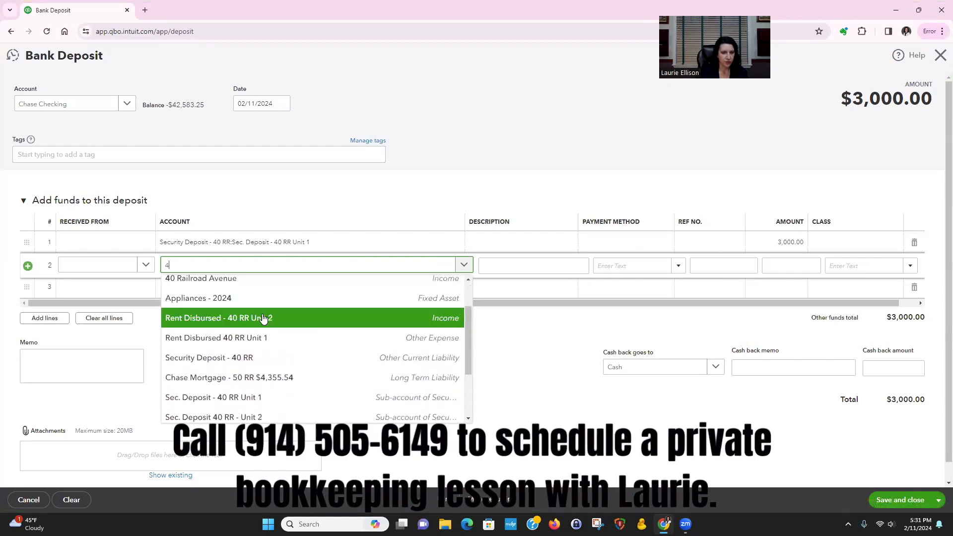
scroll(262, 339, "down", 2)
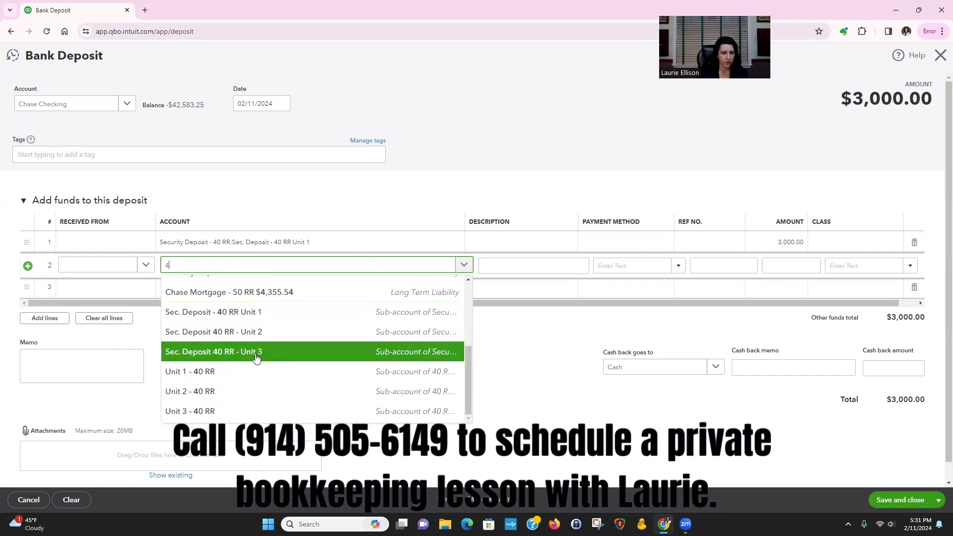
left_click(230, 375)
Set the rent line's amount to 1,500, then save the deposit and start a new blank one
left_click(784, 265)
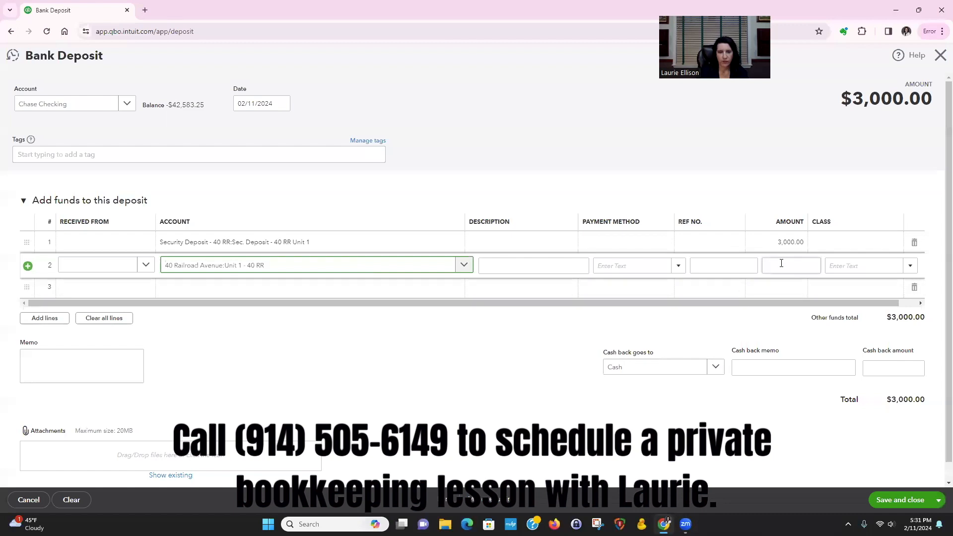
type("1500")
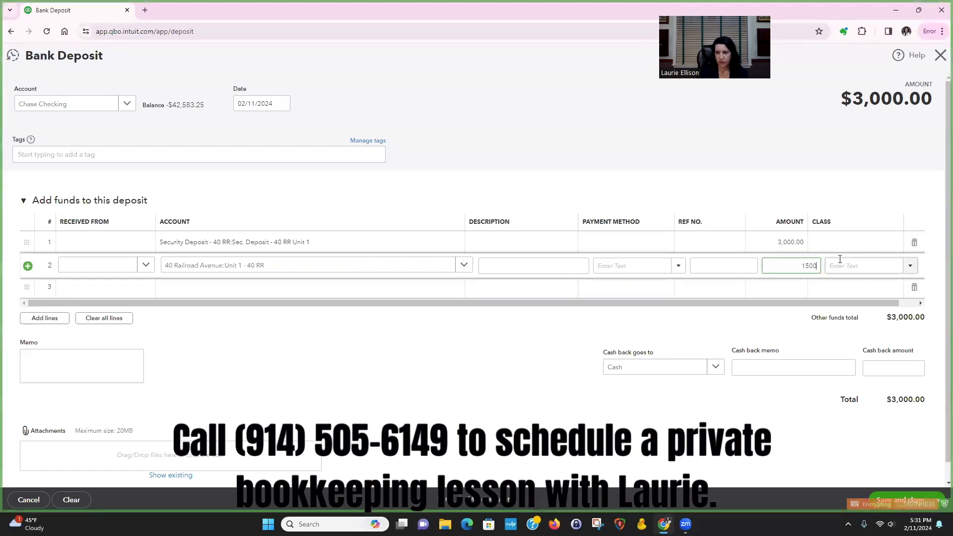
left_click(378, 288)
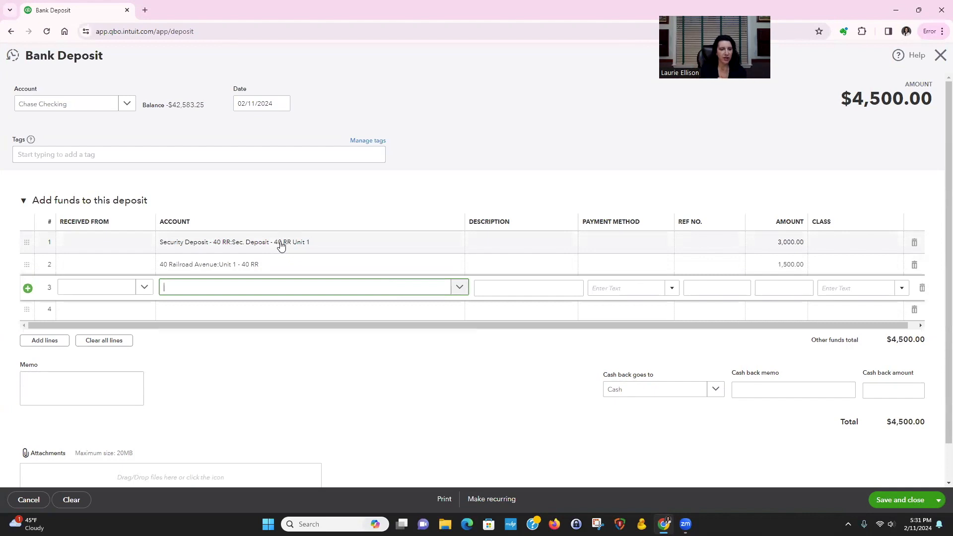
left_click(938, 499)
left_click(904, 484)
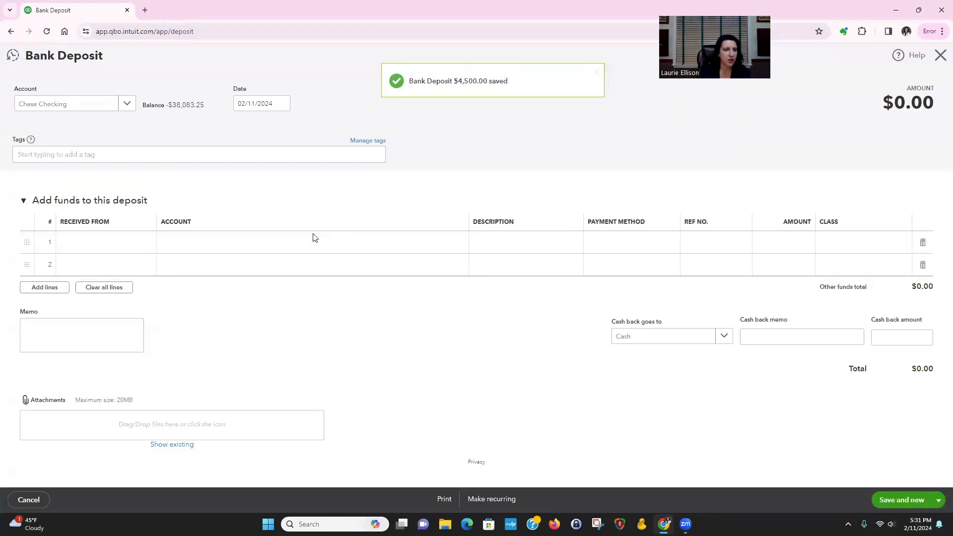
Record a 2,500 deposit to the Sec. Deposit 40 RR - Unit 2 sub-account, then save it and start a new blank deposit
left_click(298, 244)
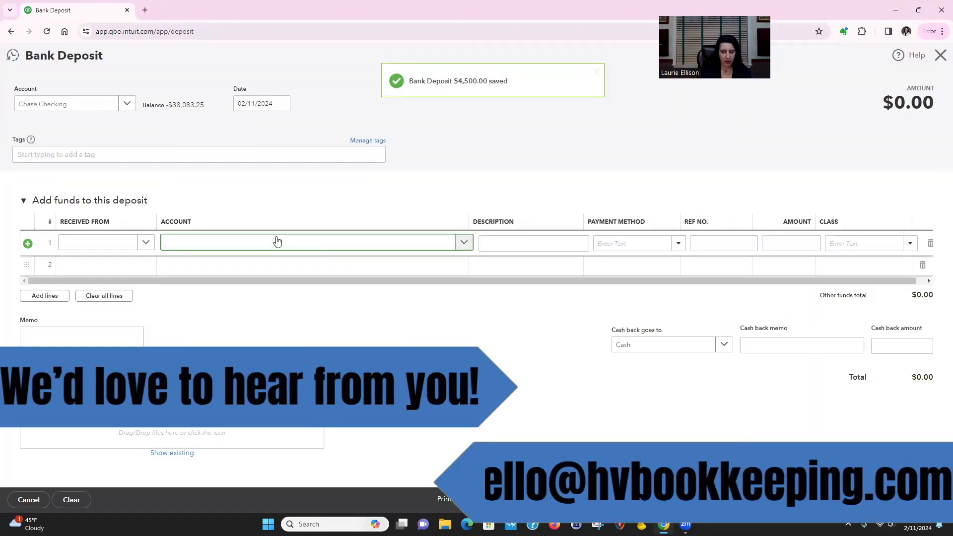
type("sec")
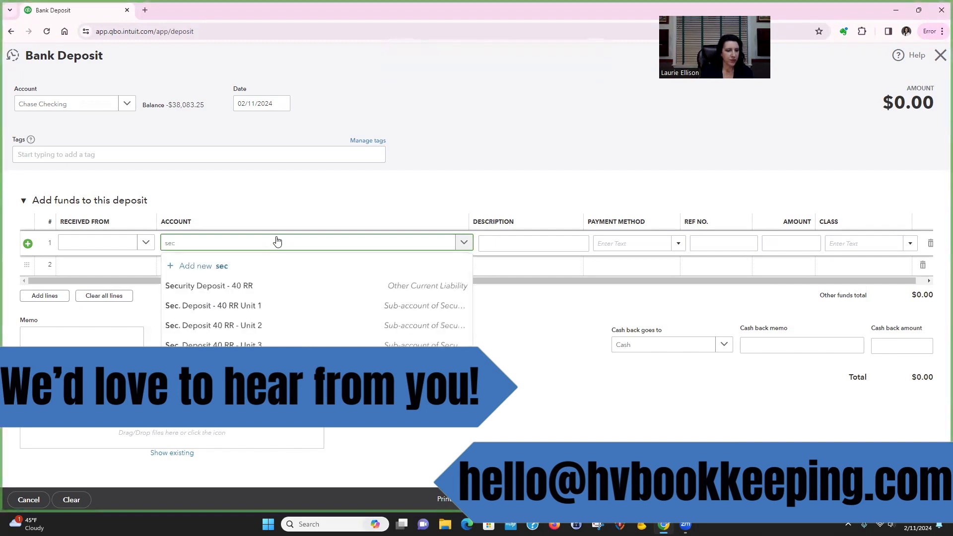
left_click(271, 324)
left_click(783, 242)
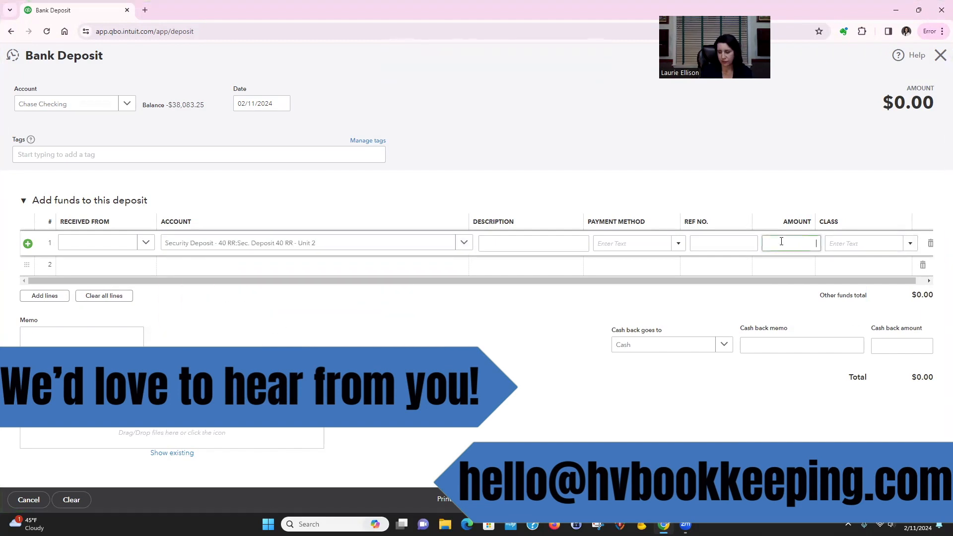
type("2500")
left_click(449, 266)
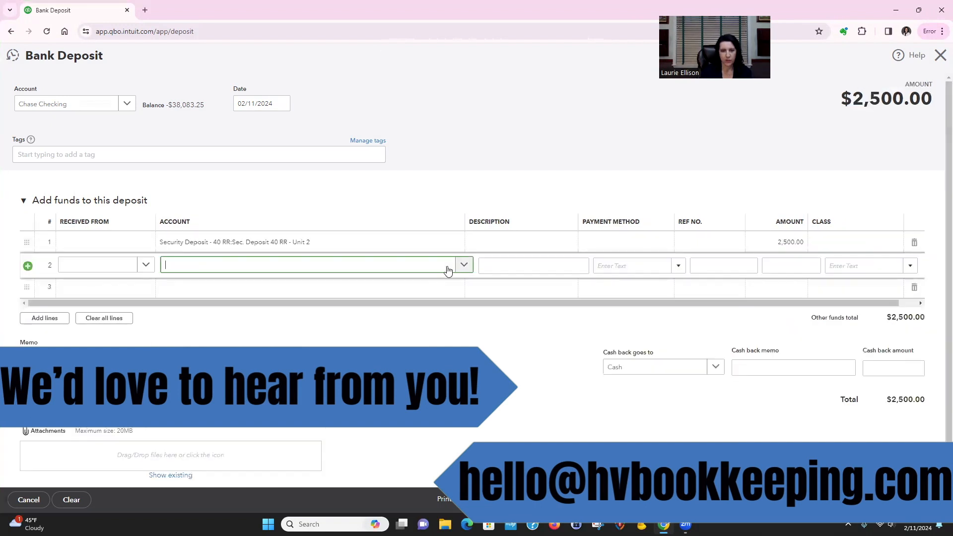
left_click(894, 500)
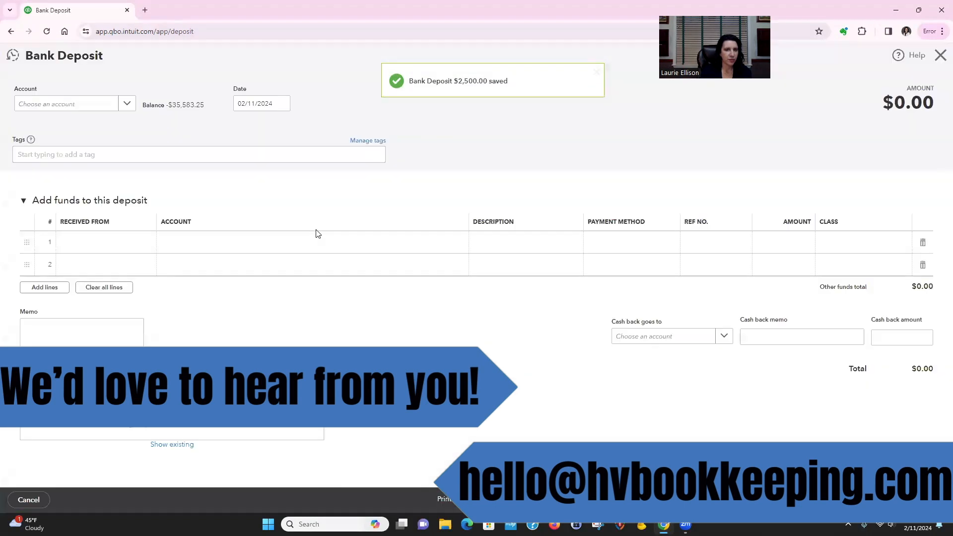
Record a 4,000 deposit to the Sec. Deposit 40 RR - Unit 3 sub-account, then save it and close the deposit form
left_click(283, 248)
type("se")
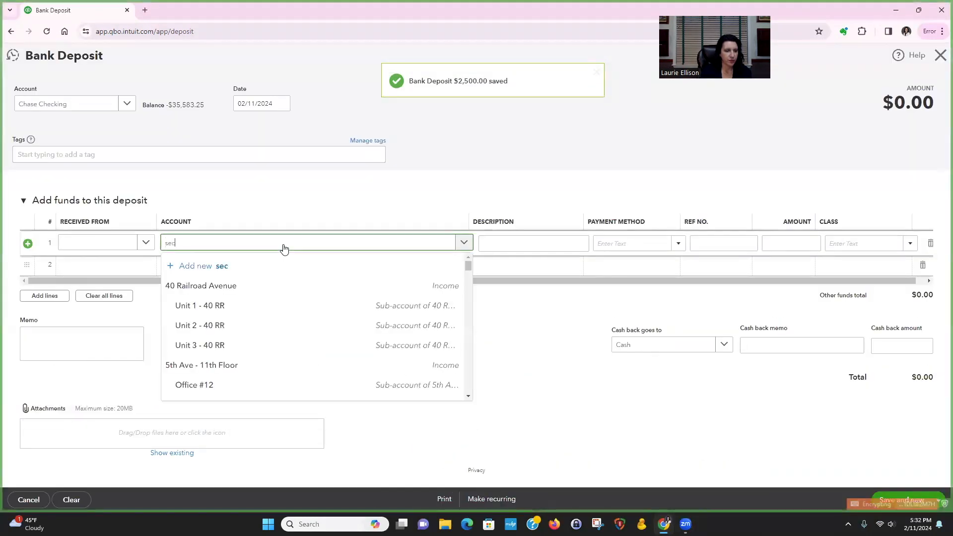
type("c")
key("Return")
left_click(802, 244)
type("4,000")
left_click(491, 268)
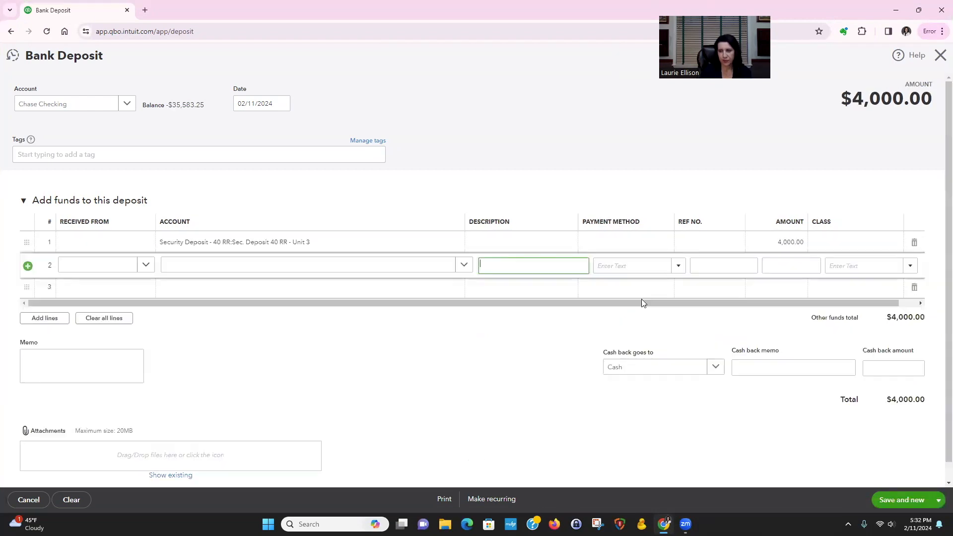
left_click(938, 503)
left_click(895, 483)
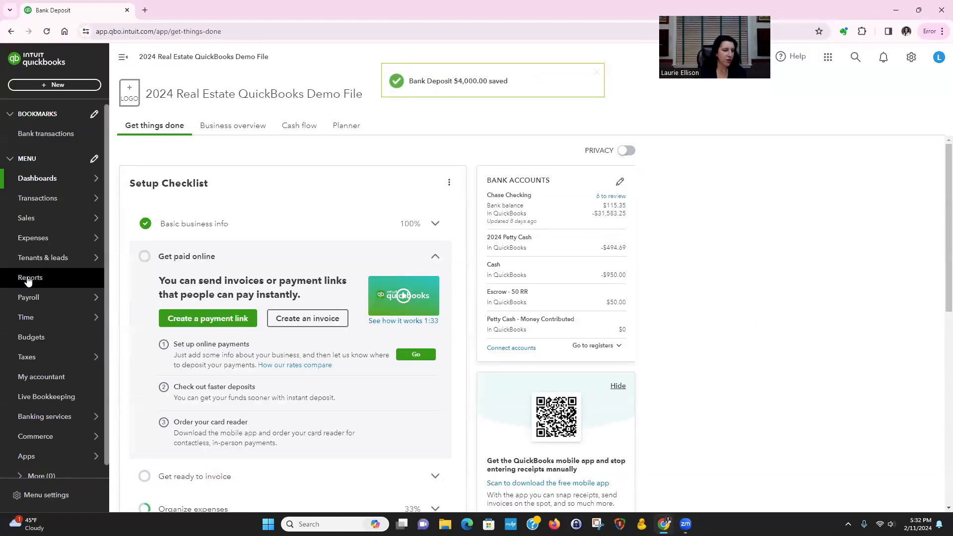
Run the Balance Sheet report with the end date 02/29/2024 and examine the Security Deposit - 40 RR liabilities
left_click(28, 279)
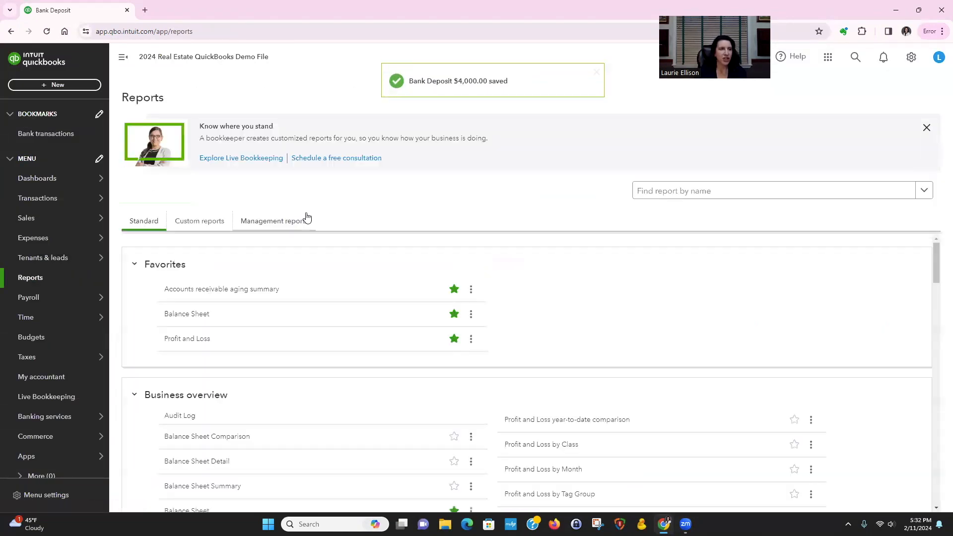
left_click(187, 315)
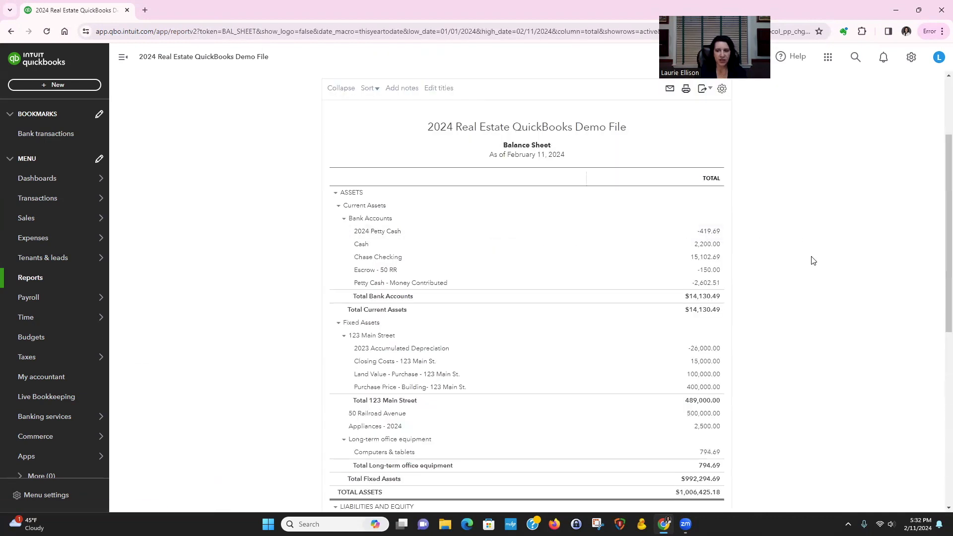
scroll(532, 234, "up", 3)
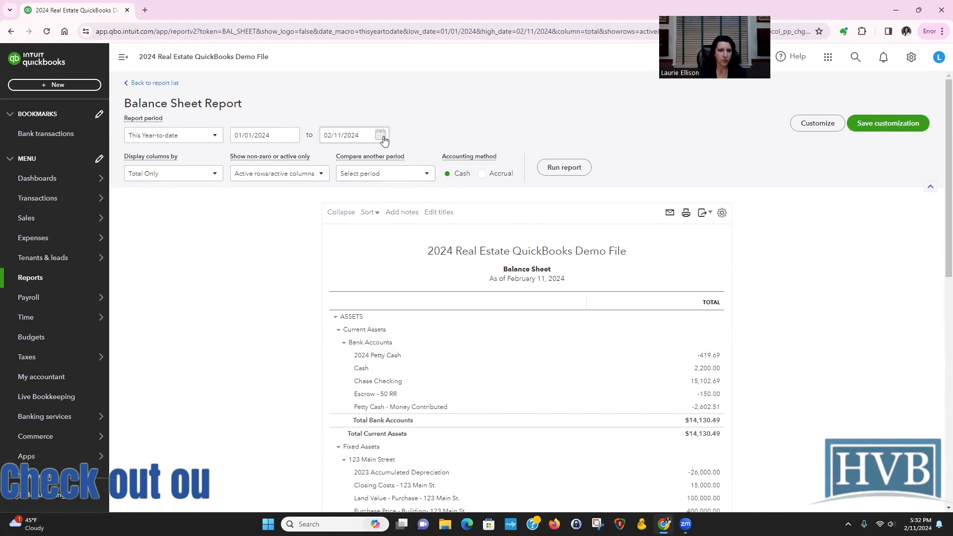
left_click(383, 141)
left_click(387, 243)
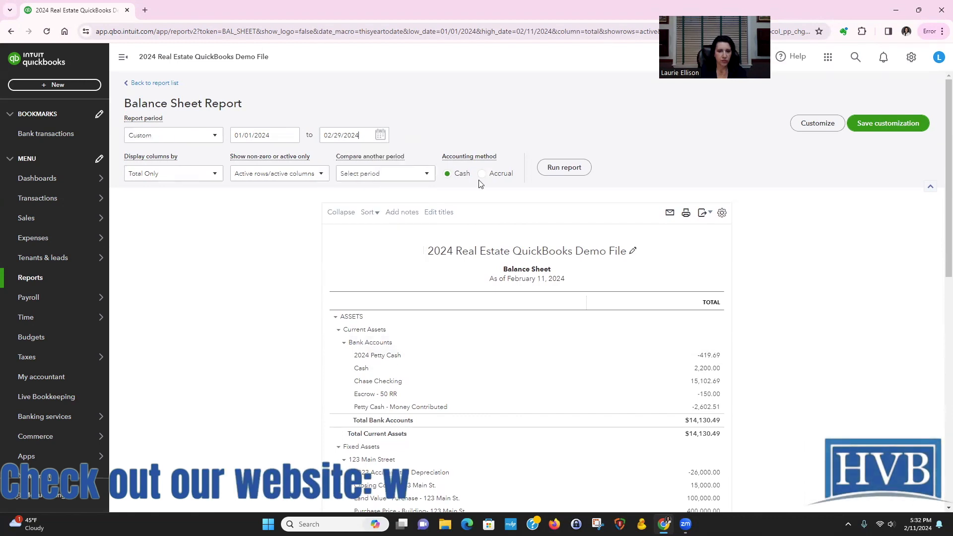
left_click(558, 169)
scroll(819, 286, "down", 5)
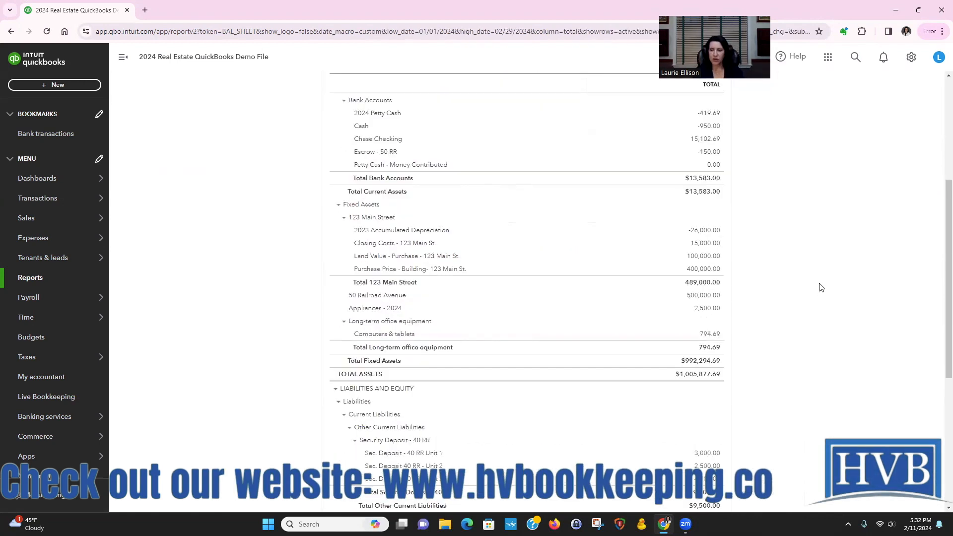
scroll(821, 287, "down", 4)
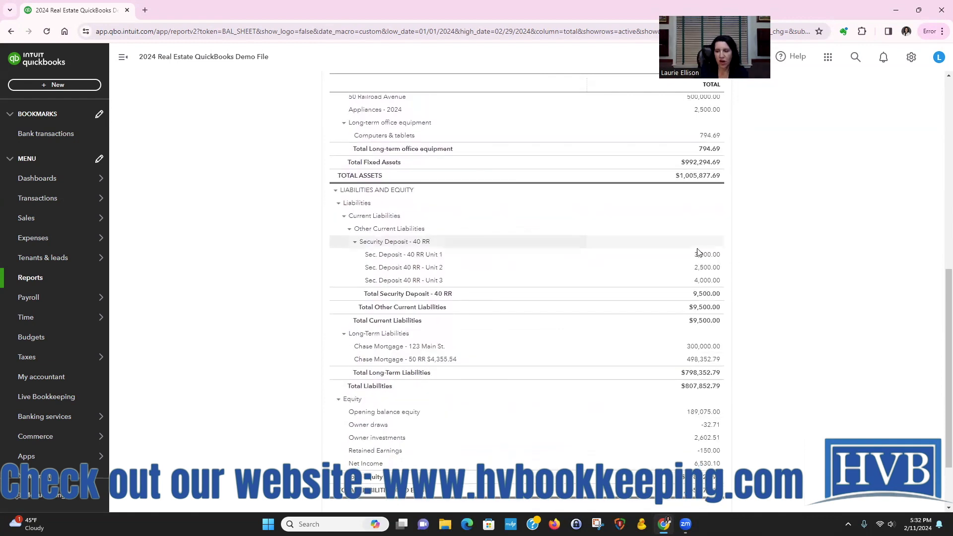